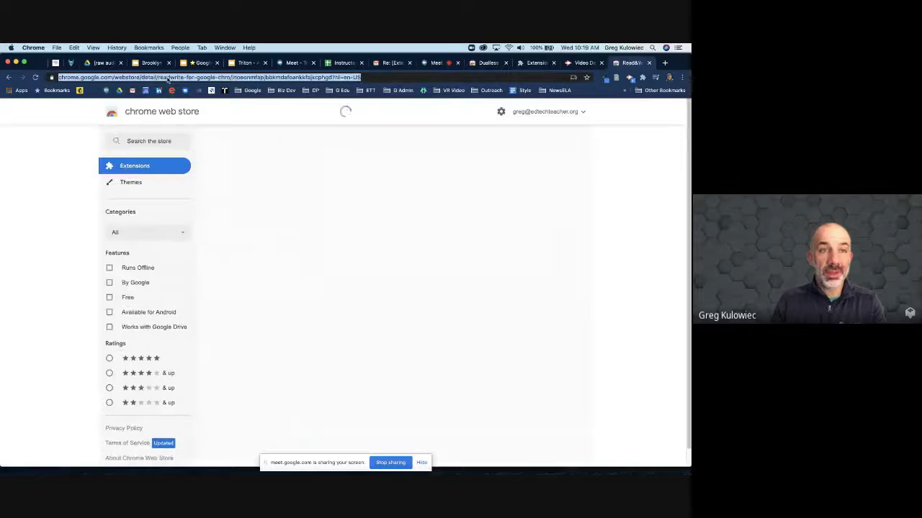
Post the Read&Write store page link in the Meet chat, then return to the slide deck.
left_click(430, 63)
left_click(575, 442)
type("https://chrome.google.com/webstore/detail/readwrite-for-google-chrome/inoeonmfapjbbkmdafoankkfajkcphgd?hl=en-US")
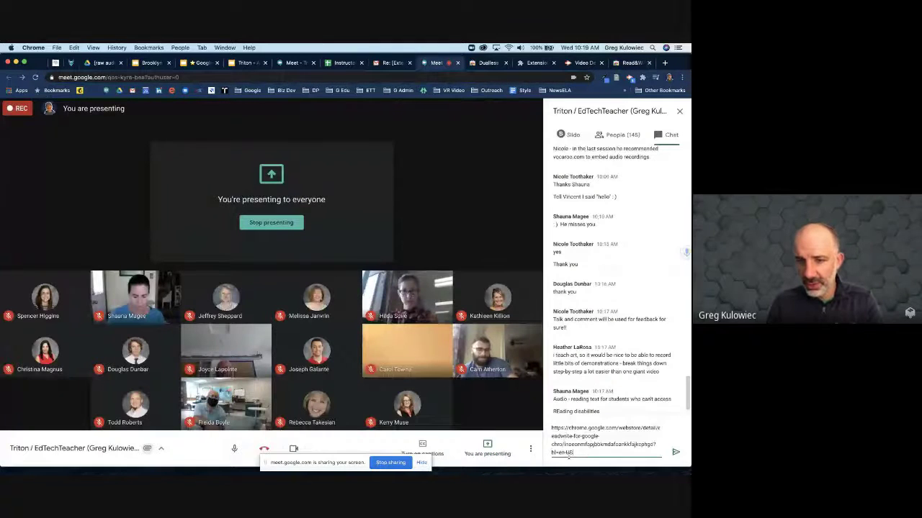
key("Return")
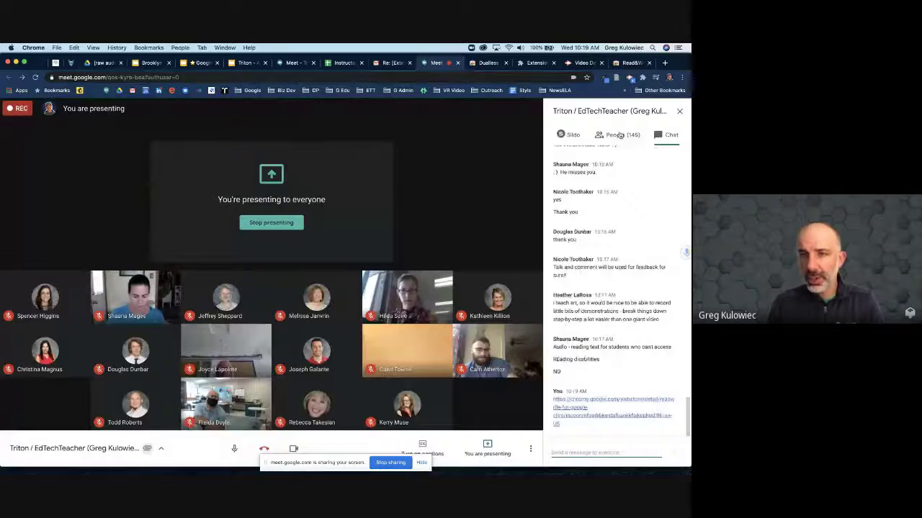
left_click(628, 63)
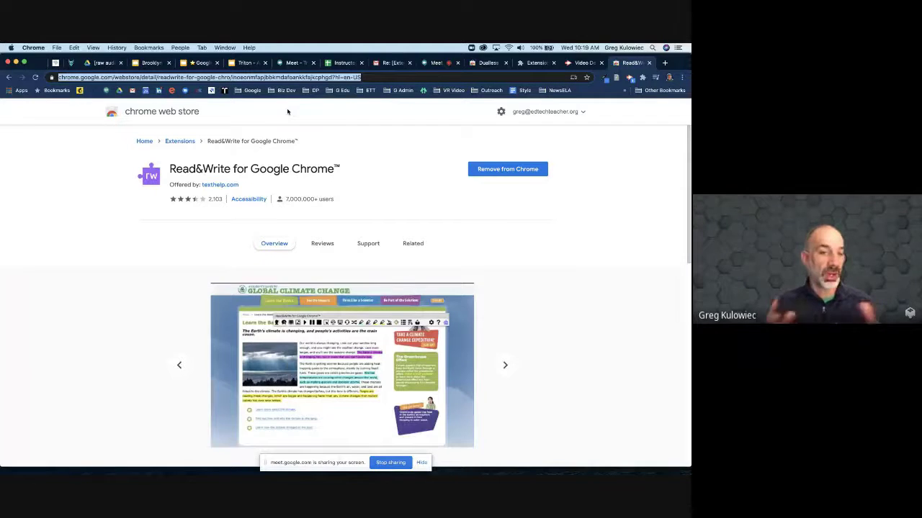
left_click(241, 63)
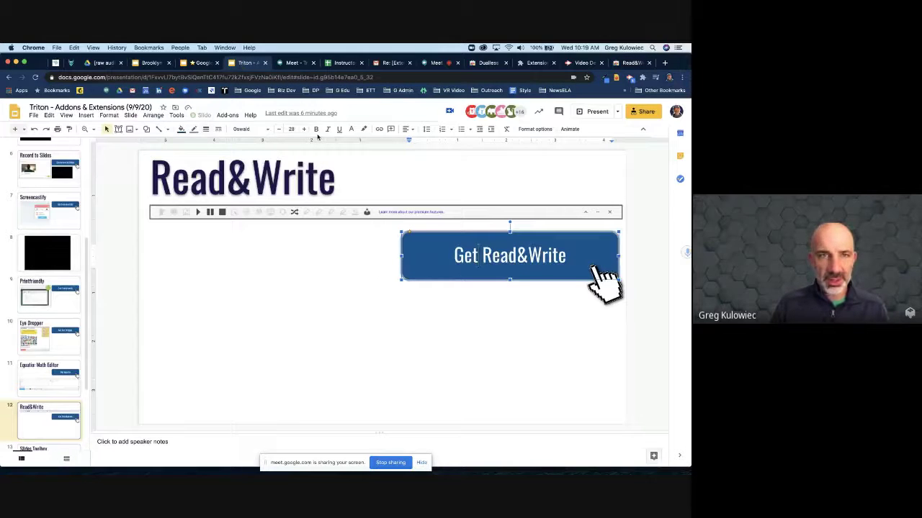
Paste the store URL into the button text and speaker notes, then undo both pastes.
left_click(380, 129)
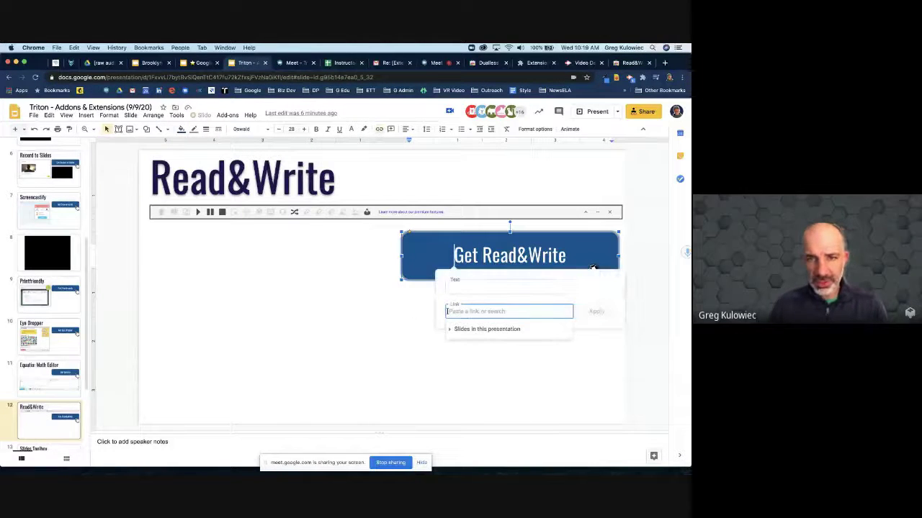
key("super+v")
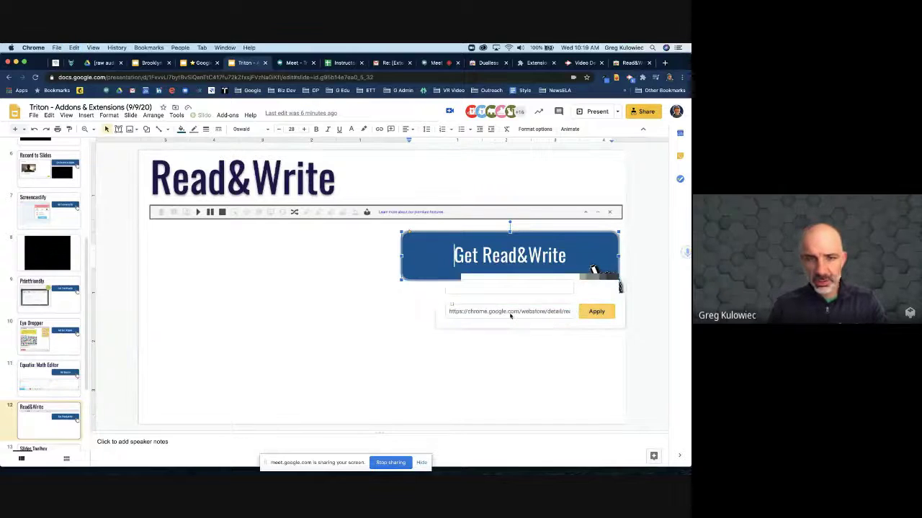
key("Return")
left_click(116, 442)
type("https://chrome.google.com/webstore/detail/readwrite-for-google-chro/inoeonmfapjbbkmdafoankkfajkcphgd?hl=en-US")
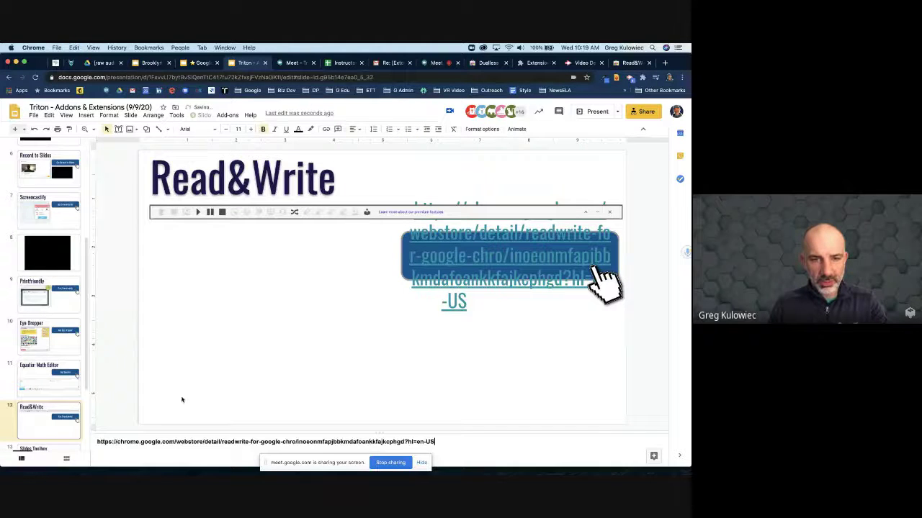
left_click(206, 385)
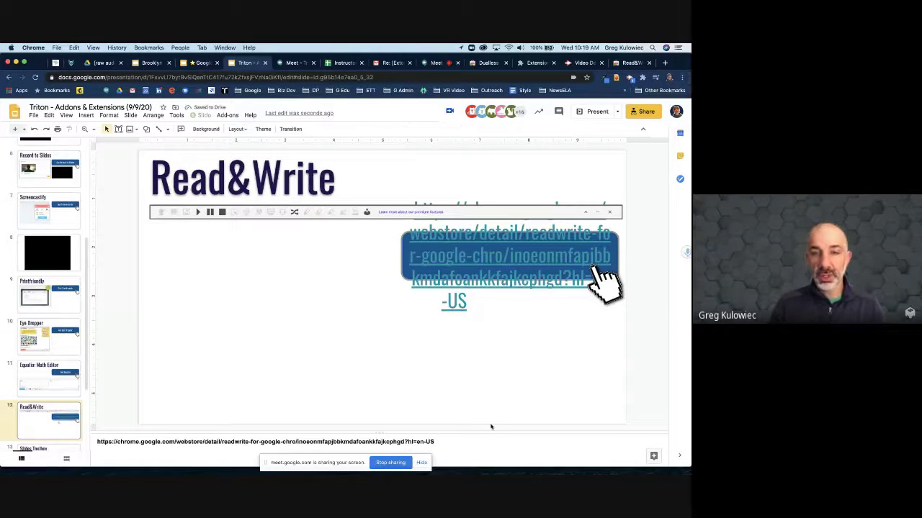
left_click(33, 130)
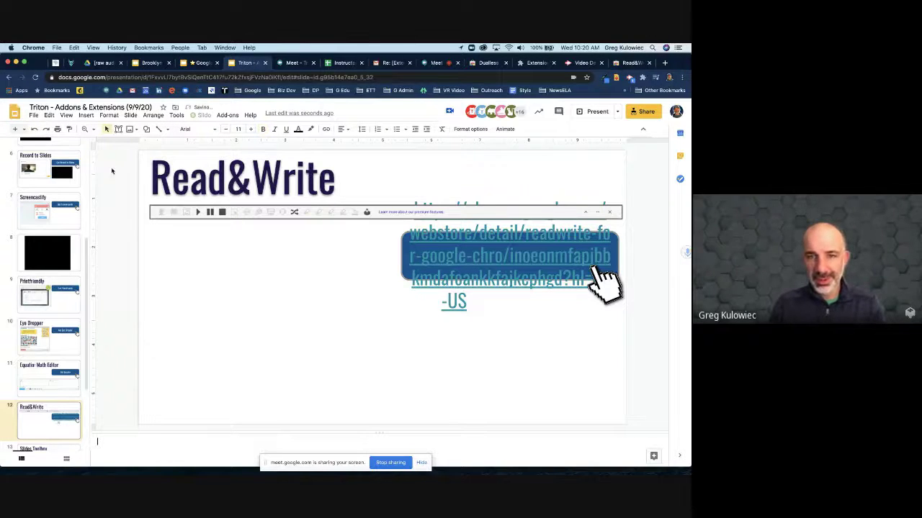
left_click(34, 129)
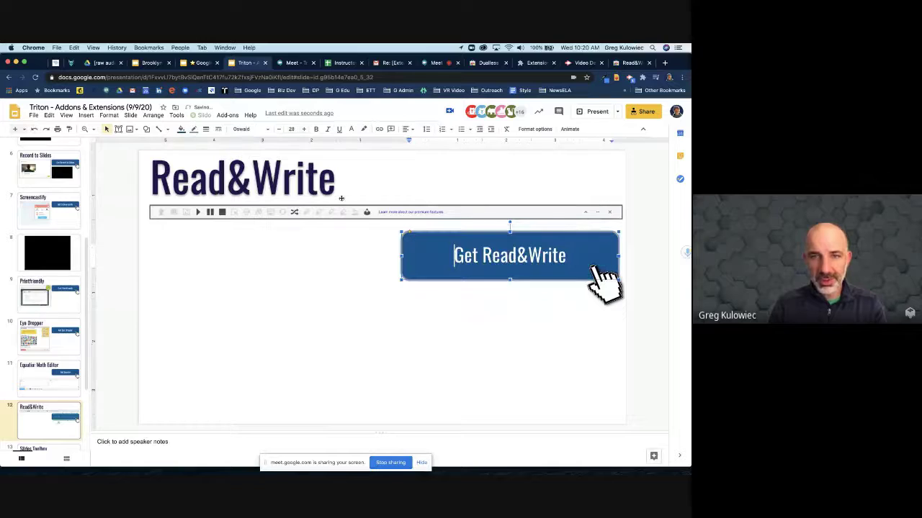
Edit the Get Read&Write button image's link to remove '/related' and apply it.
left_click(427, 279)
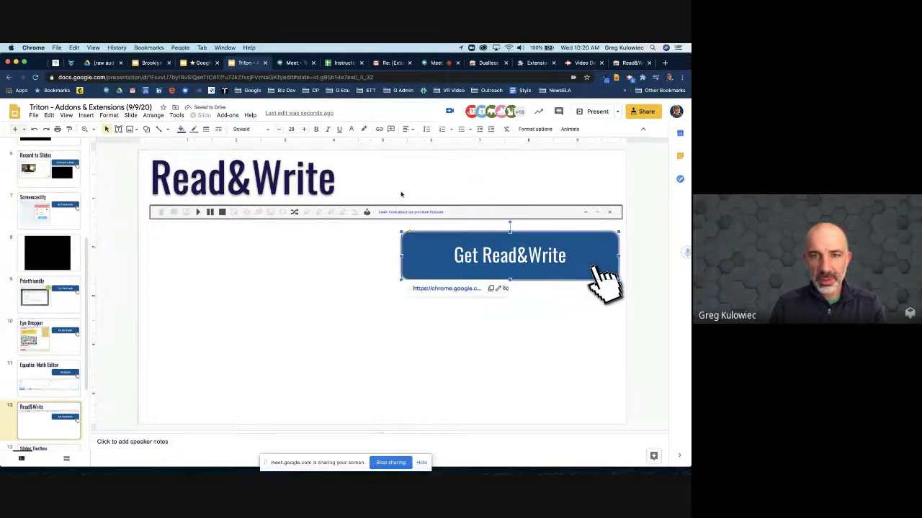
left_click(497, 288)
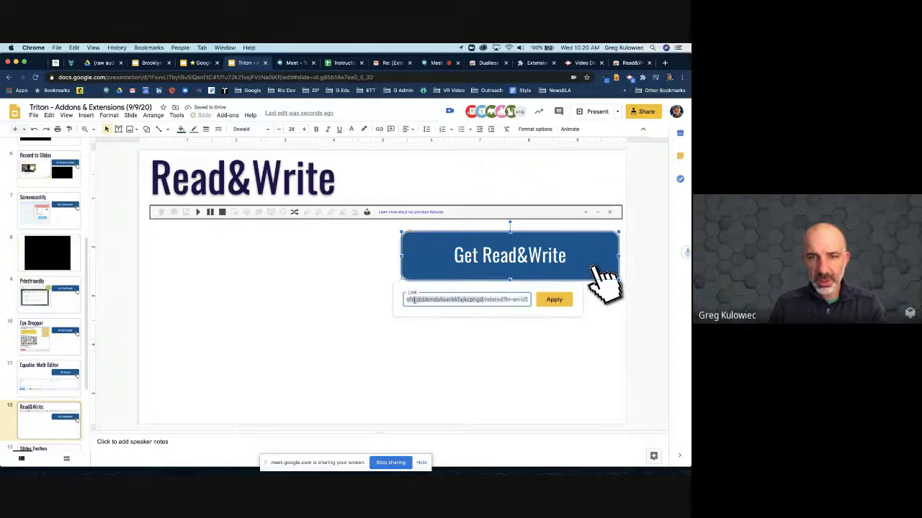
left_click(497, 300)
key("BackSpace")
key("BackSpace")
key("BackSpace")
key("BackSpace")
key("BackSpace")
key("BackSpace")
key("BackSpace")
key("BackSpace")
left_click(550, 304)
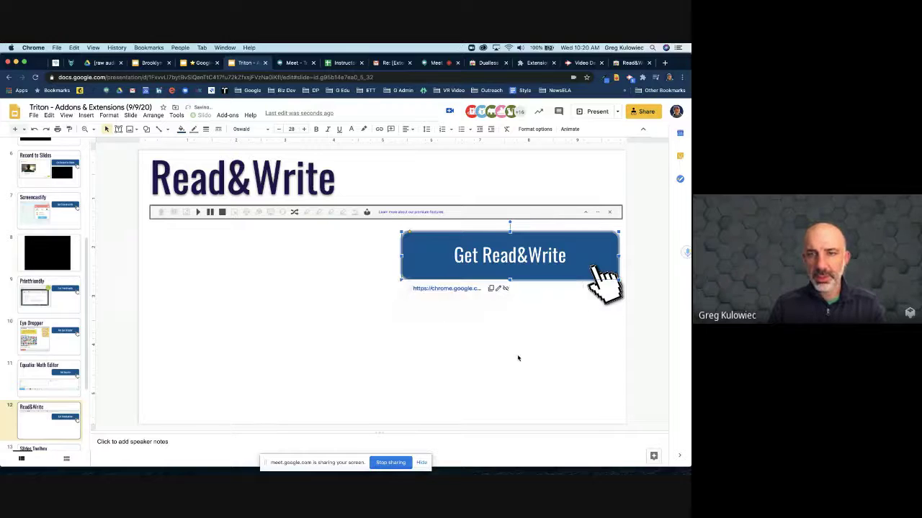
left_click(517, 358)
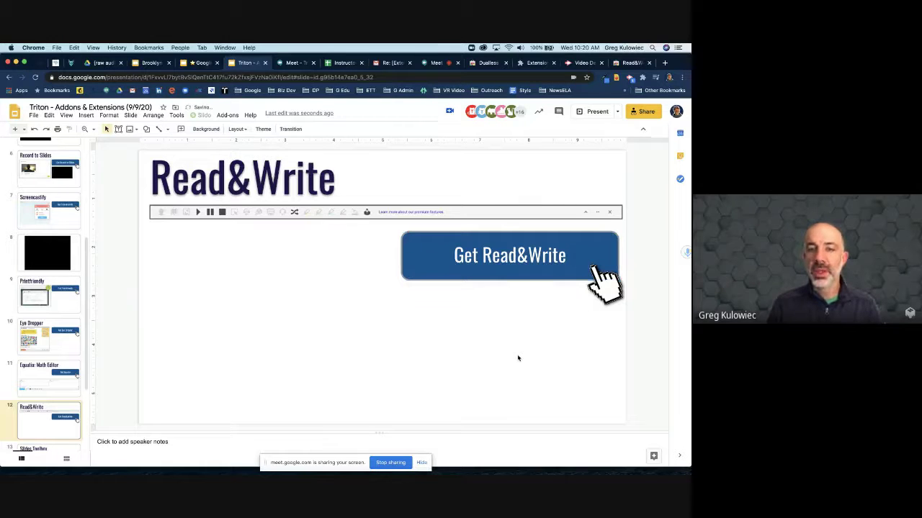
left_click(104, 63)
Search Drive for 'guide' and open the Getting Started Guide document.
left_click(39, 239)
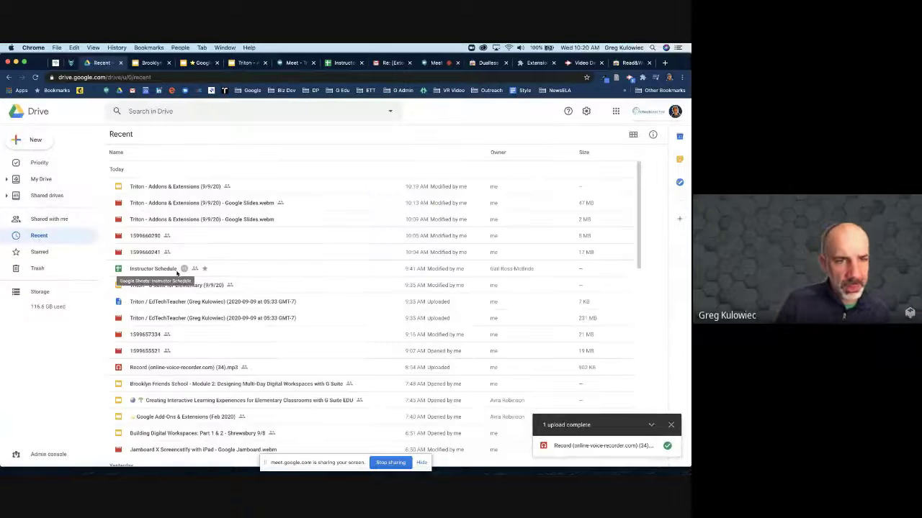
scroll(177, 272, "down", 15)
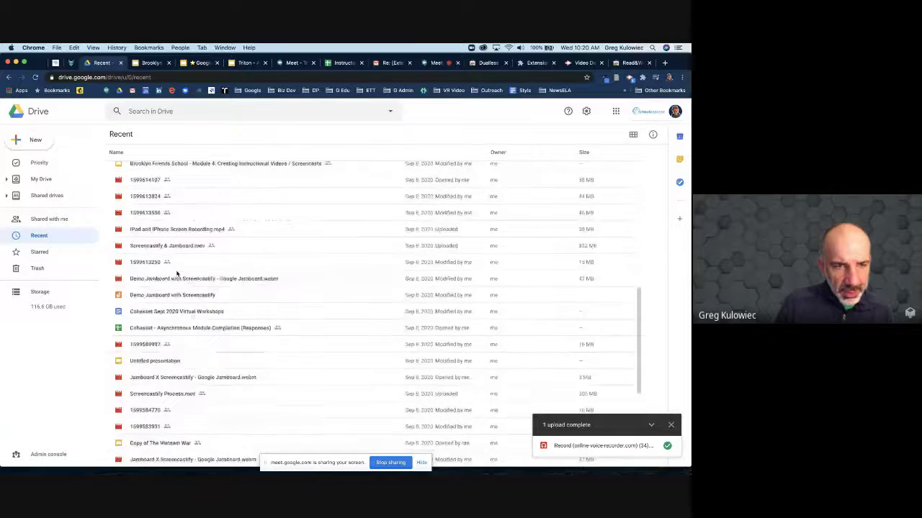
scroll(178, 274, "up", 15)
left_click(198, 108)
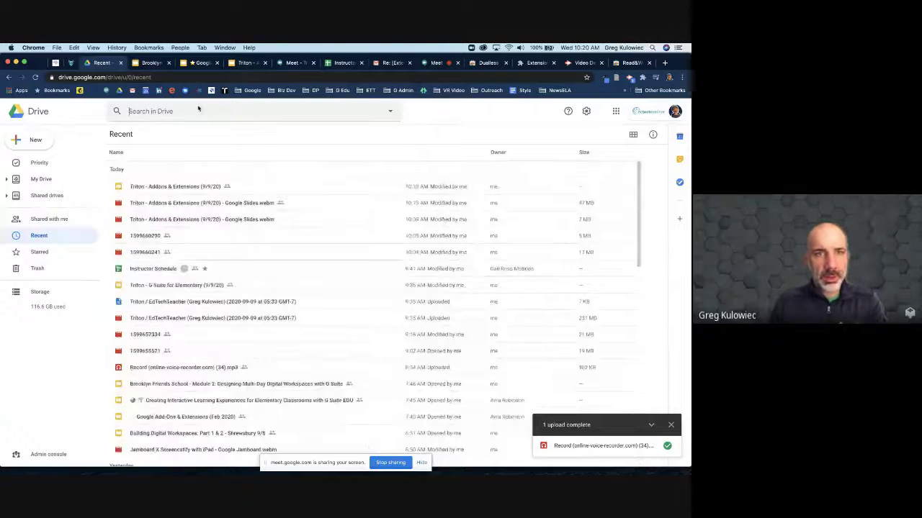
type("guide")
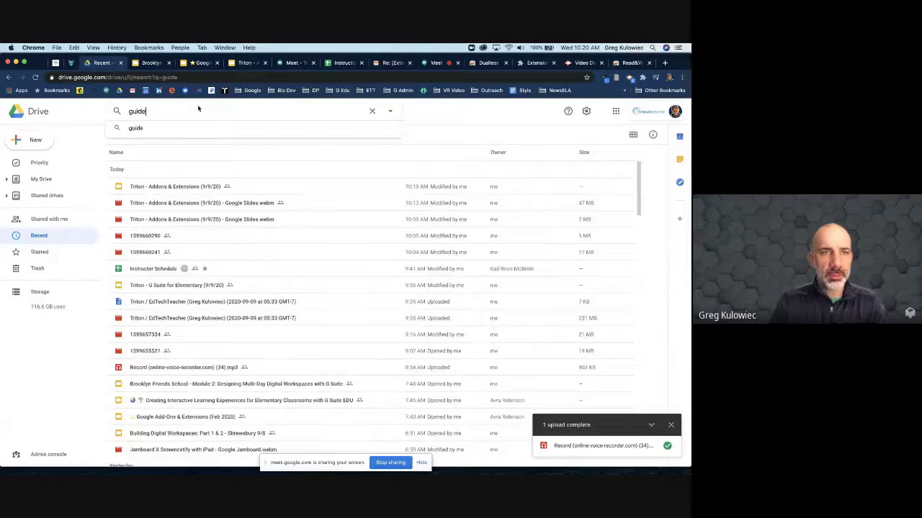
key("Return")
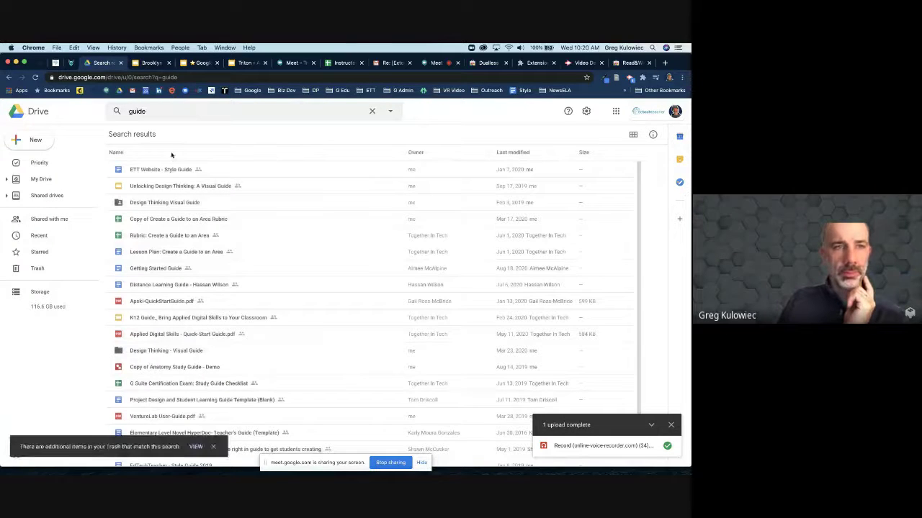
left_click(154, 251)
left_click(150, 271)
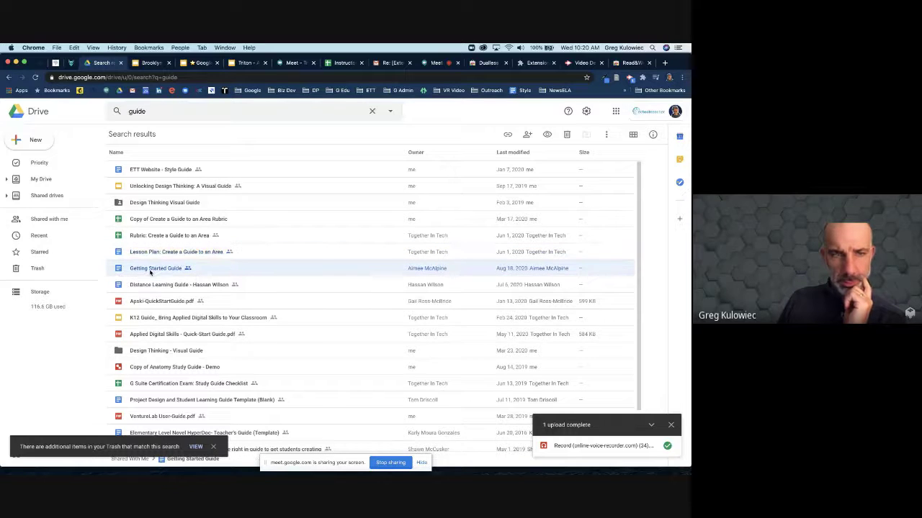
double_click(150, 270)
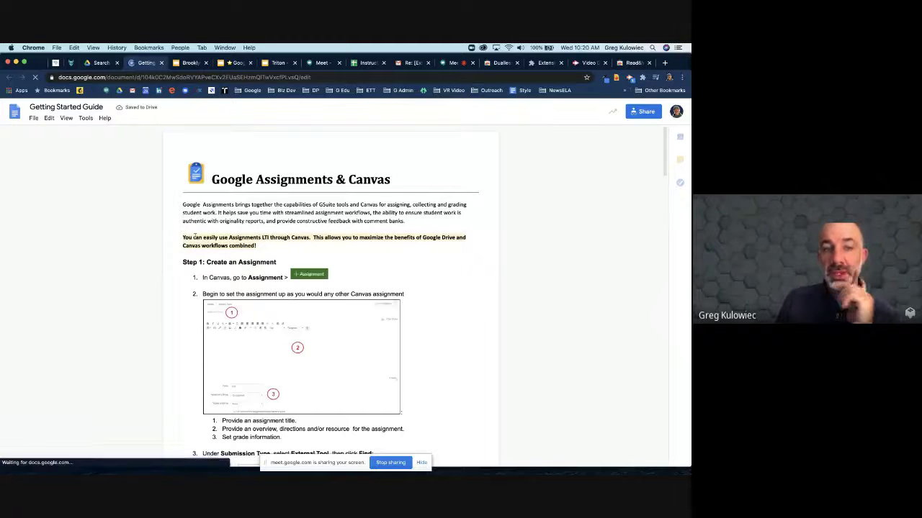
Pin Read&Write for Google Chrome to the toolbar and launch it on the guide.
scroll(194, 236, "down", 5)
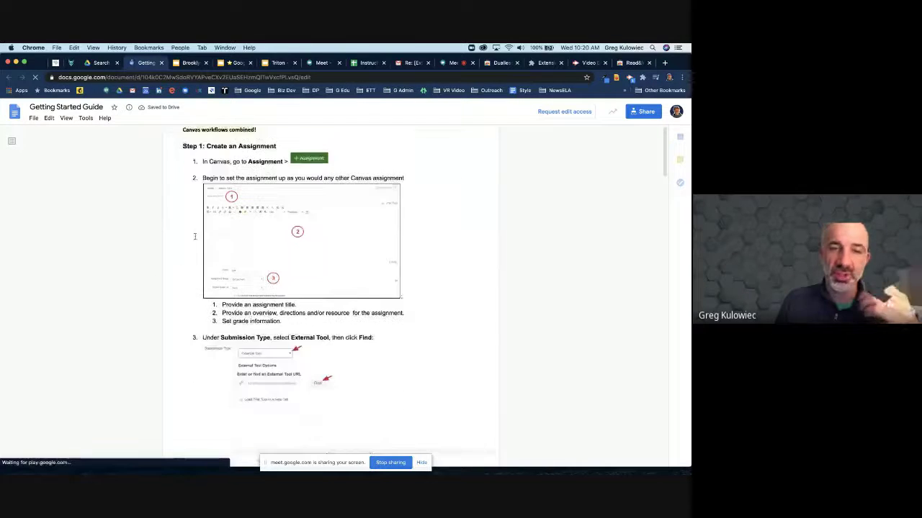
scroll(194, 235, "up", 5)
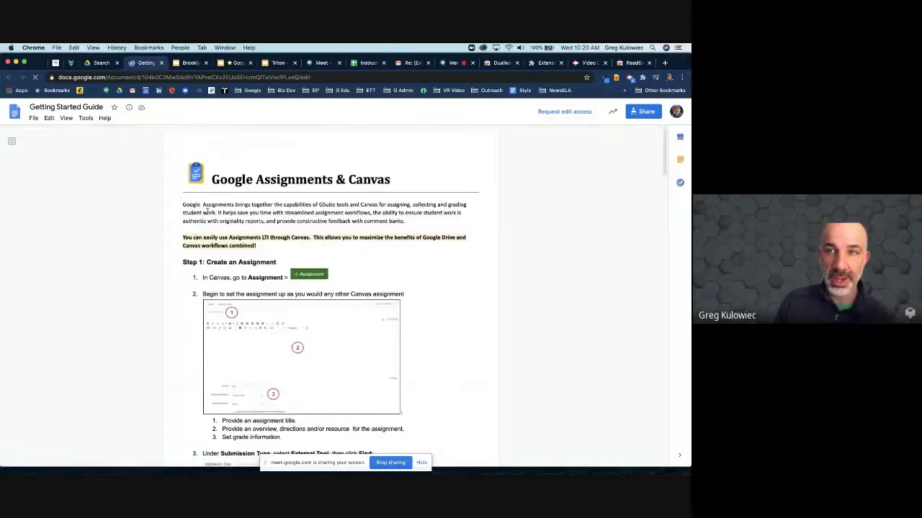
left_click(642, 77)
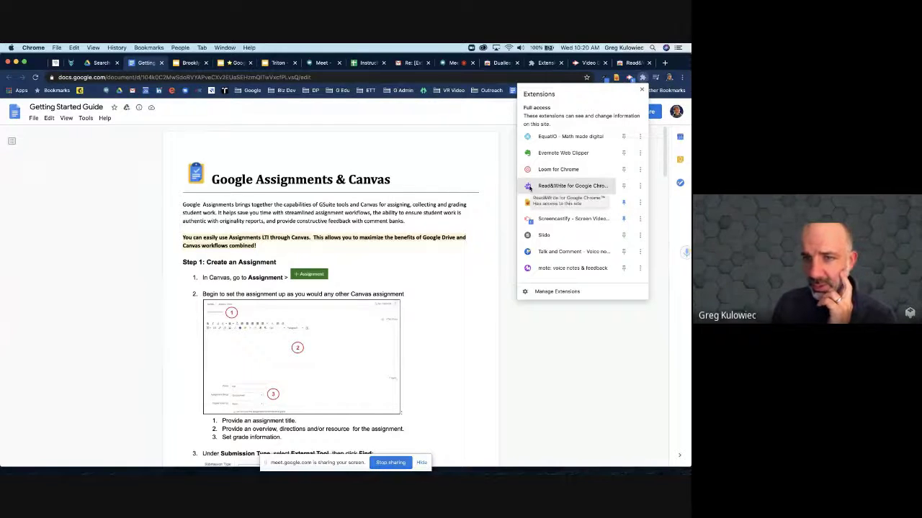
left_click(624, 186)
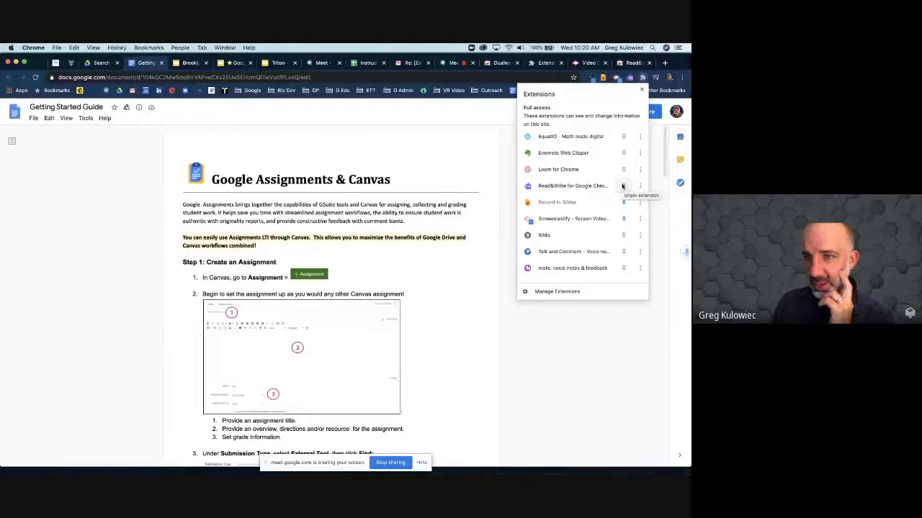
left_click(653, 192)
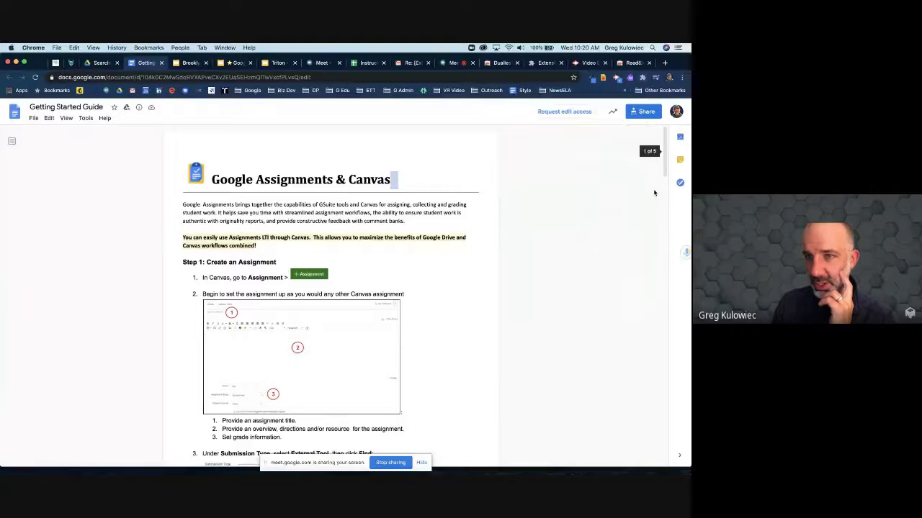
left_click(630, 78)
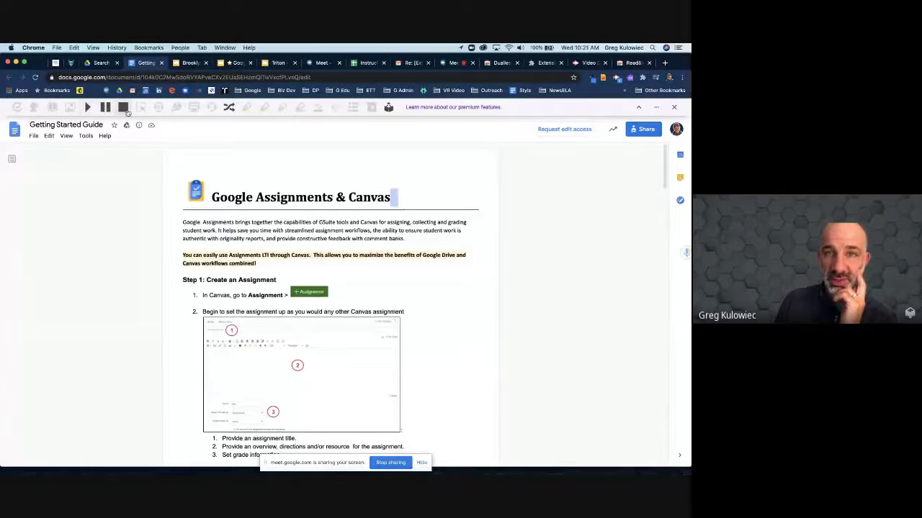
Read the first Google Assignments paragraph aloud with Read&Write, pausing partway through.
left_click(656, 107)
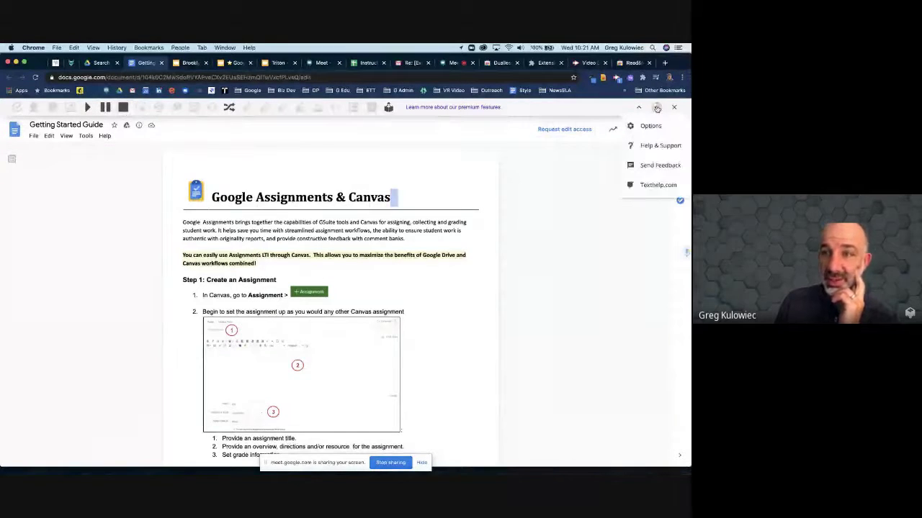
left_click(650, 128)
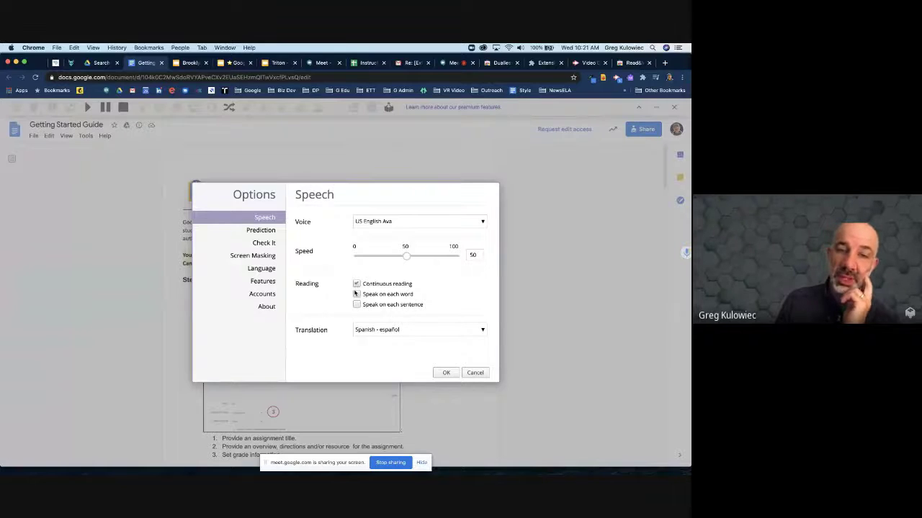
left_click(446, 373)
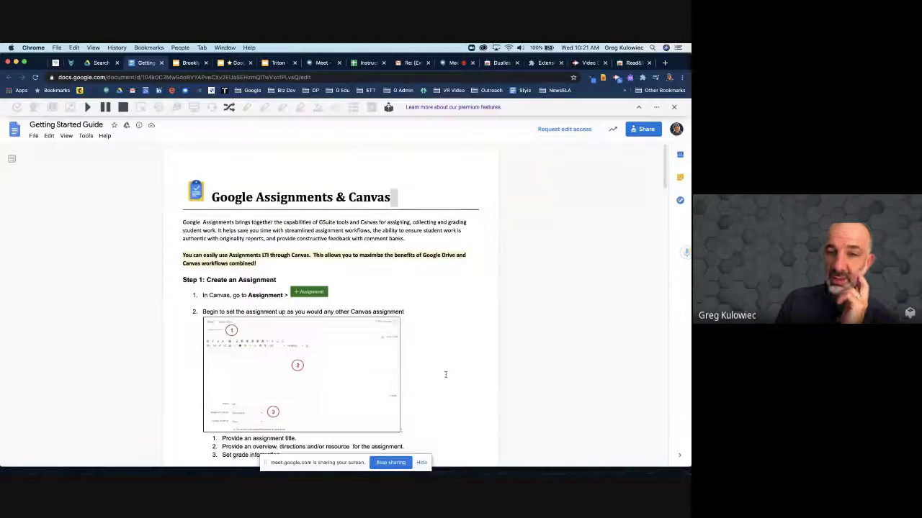
left_click_drag(181, 222, 409, 238)
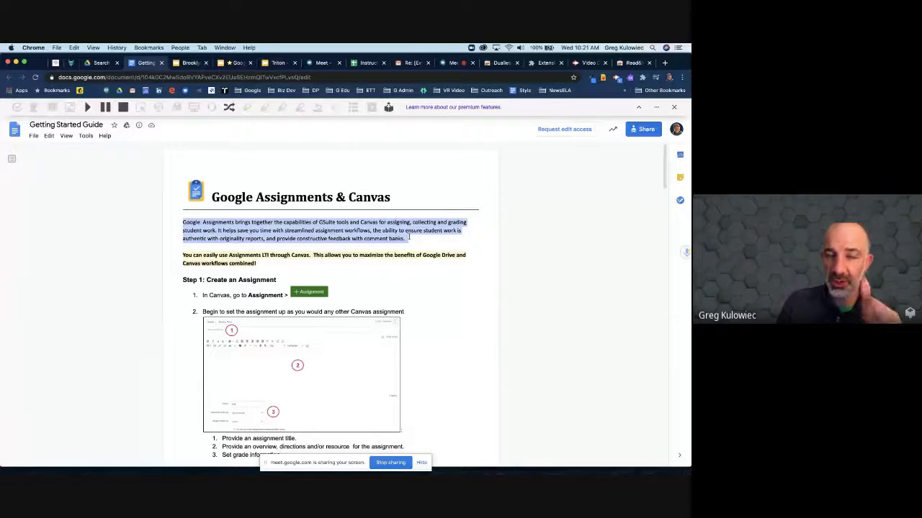
left_click(87, 107)
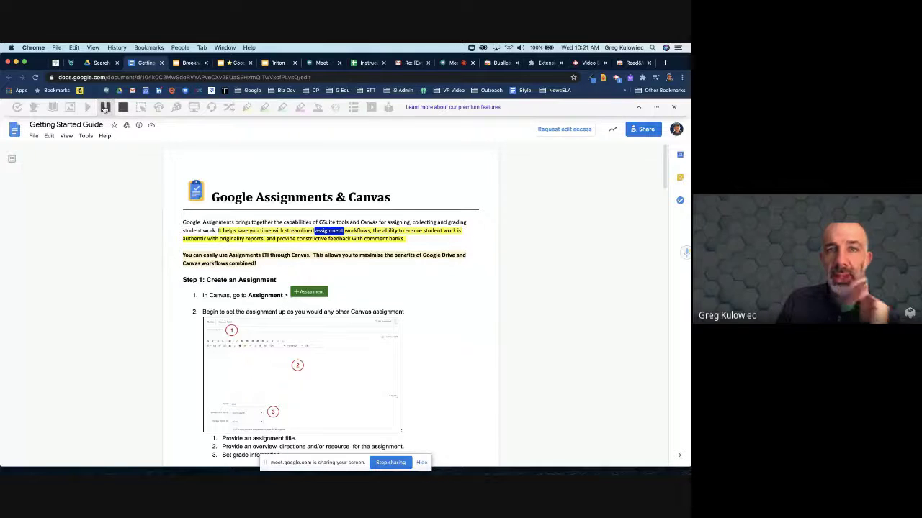
left_click(104, 107)
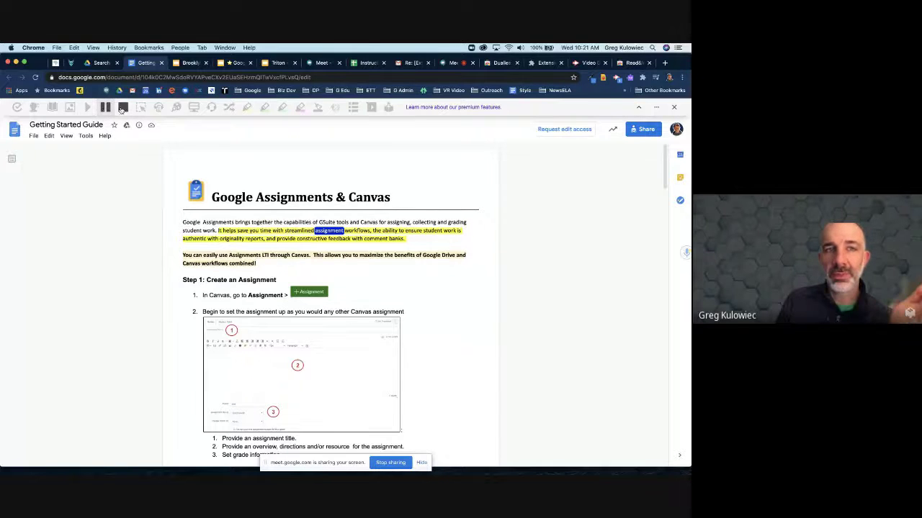
Admit the waiting participant to the meeting and return to the guide document.
left_click(447, 63)
left_click(426, 306)
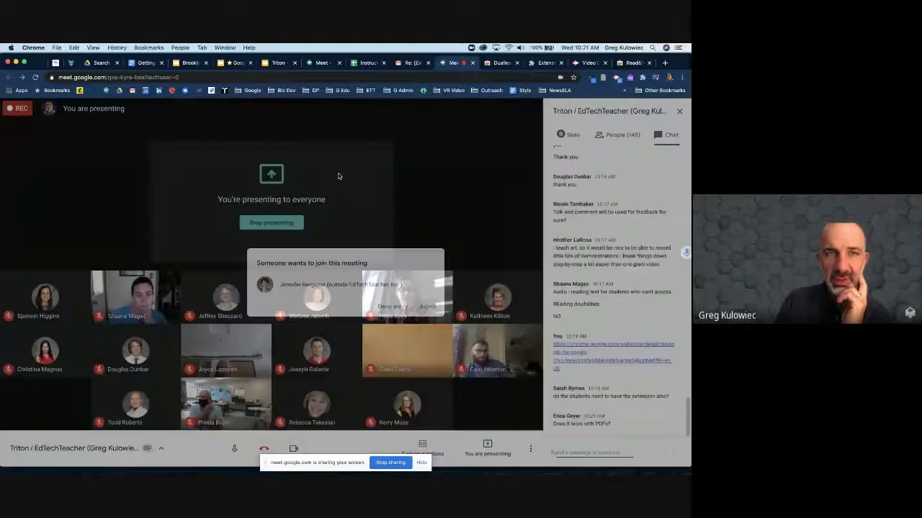
key("super+7")
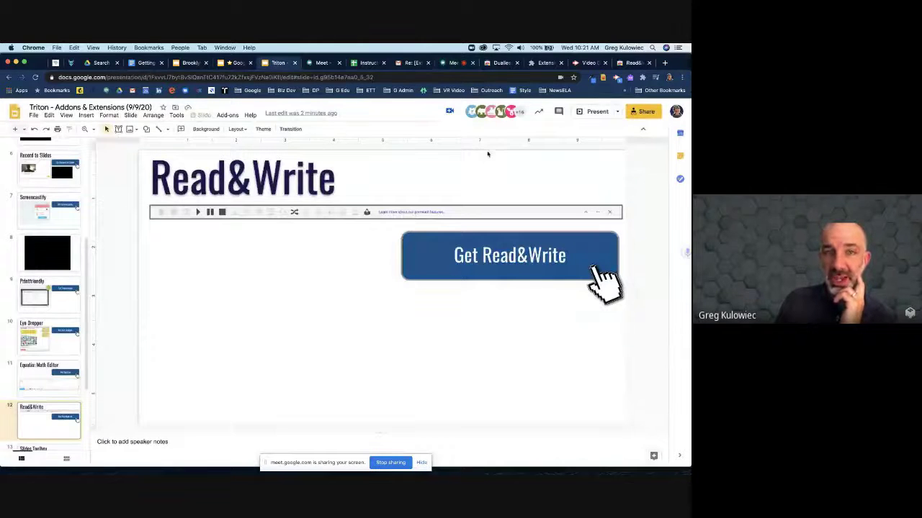
key("super+3")
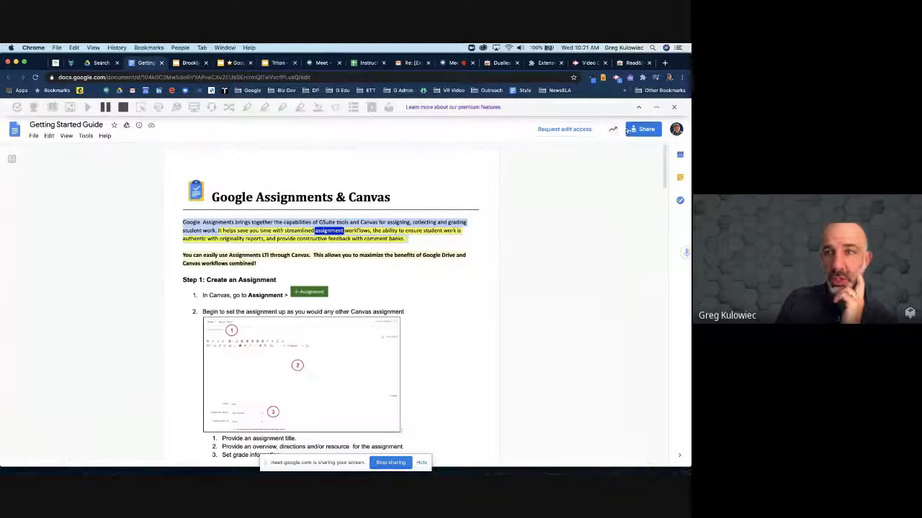
Set Read&Write's reading speed above 50 and its voice to UK English Daniel.
left_click(657, 108)
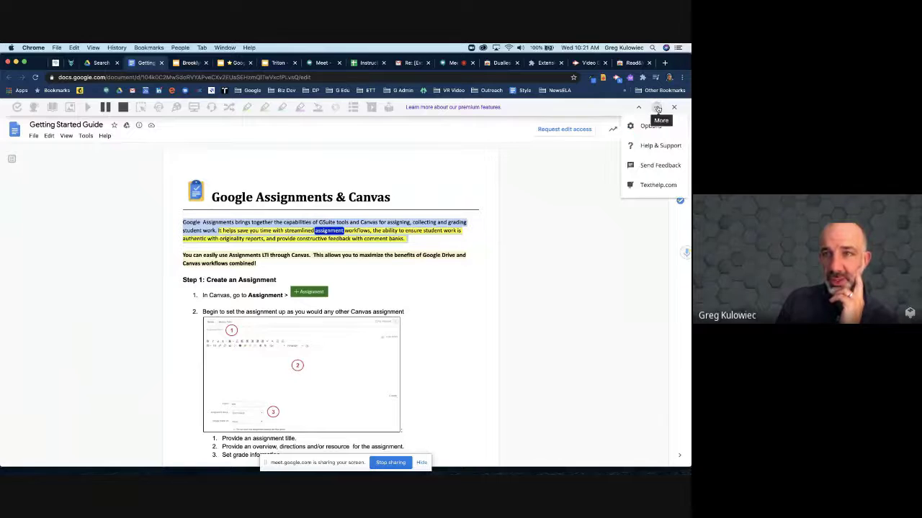
left_click(646, 127)
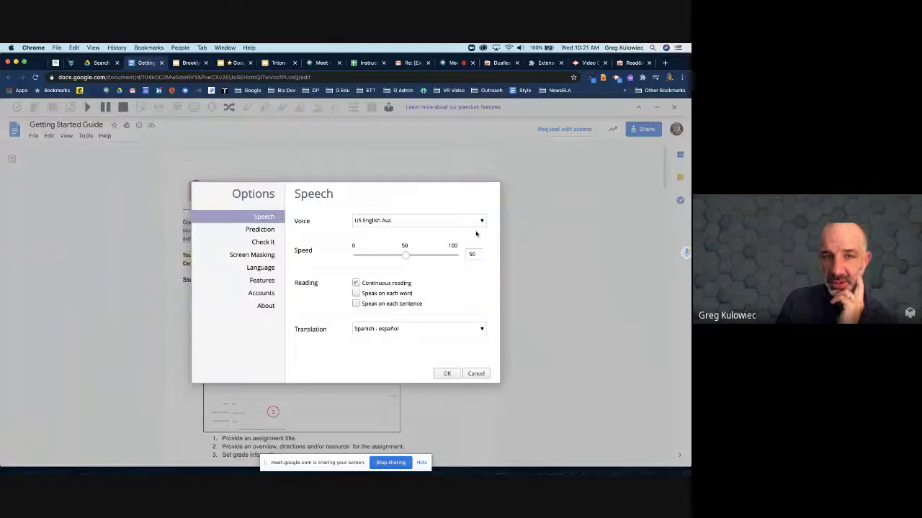
left_click_drag(408, 258, 416, 259)
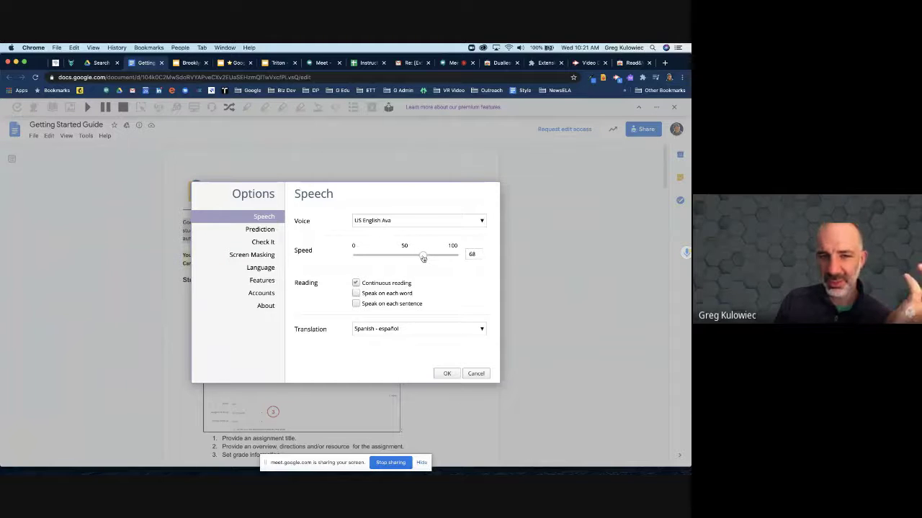
left_click(408, 220)
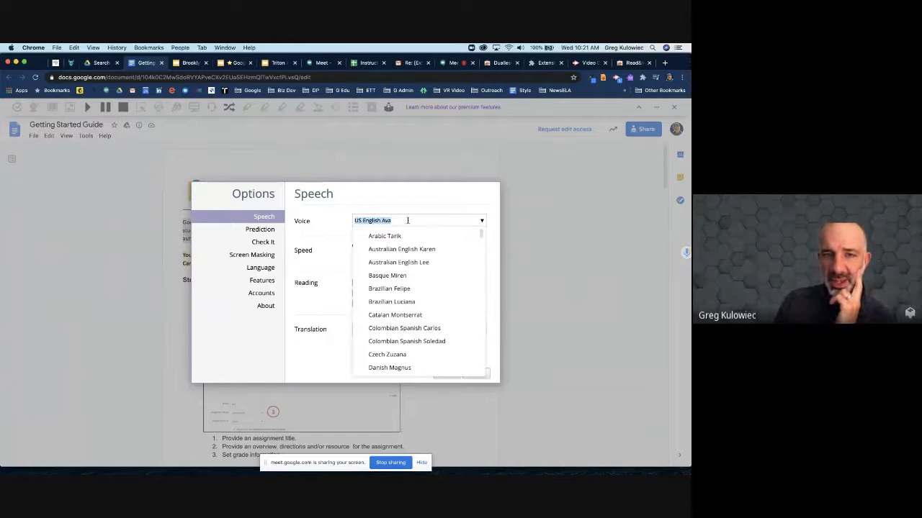
scroll(401, 290, "down", 10)
scroll(400, 291, "down", 5)
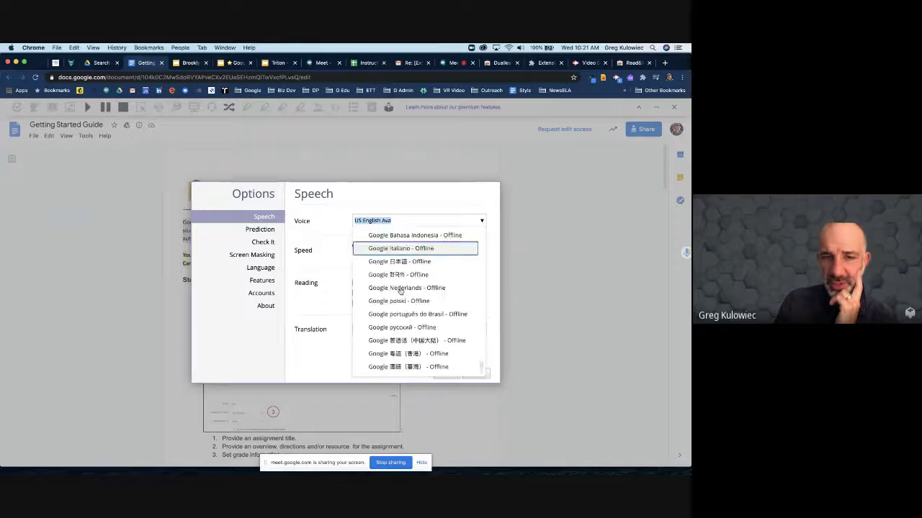
scroll(400, 291, "up", 8)
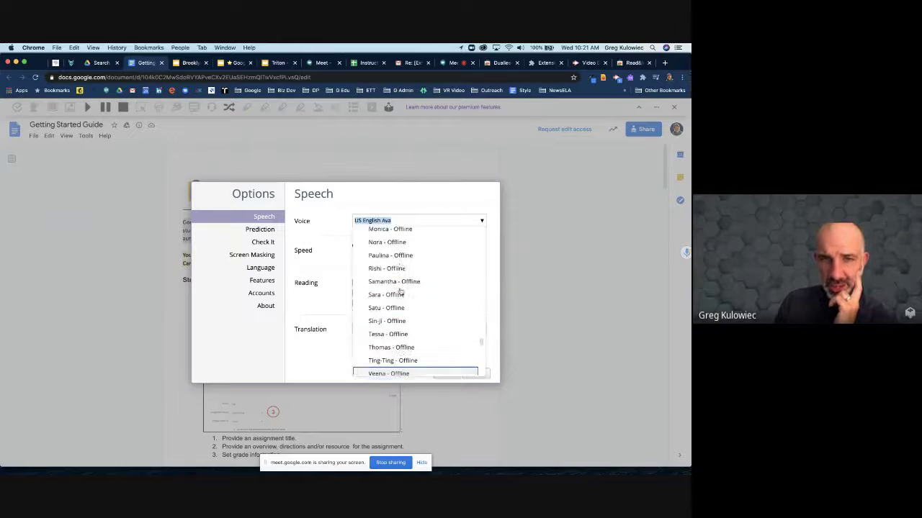
scroll(400, 291, "up", 6)
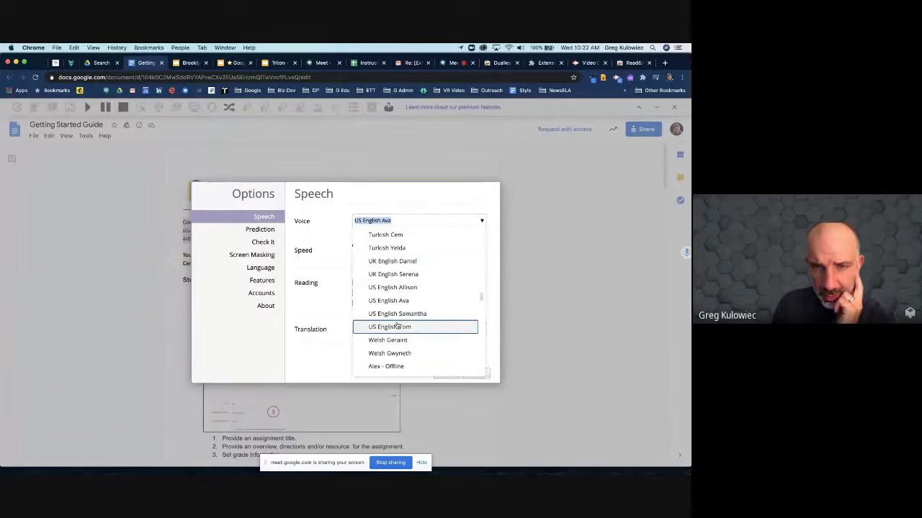
left_click(400, 261)
left_click(448, 374)
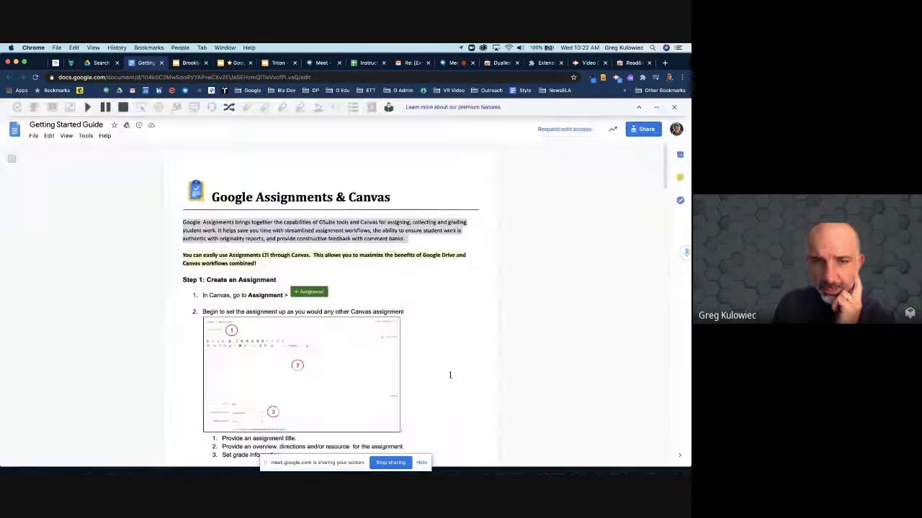
Read the bold Assignments LTI paragraph aloud.
triple_click(183, 255)
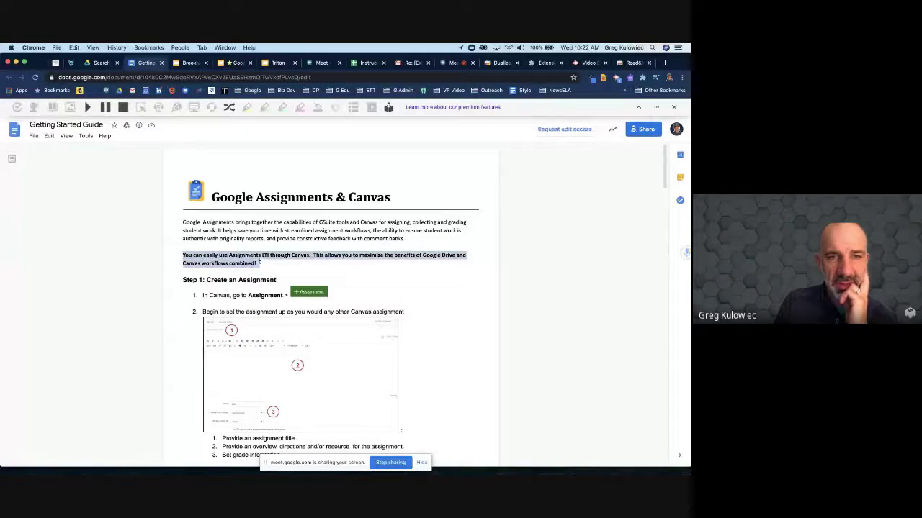
left_click(89, 111)
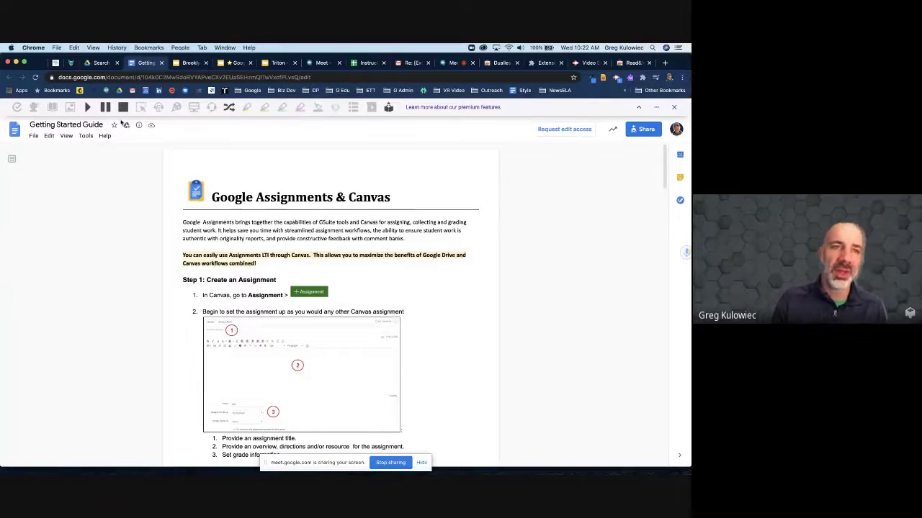
left_click(274, 63)
On slide 11, follow the Get Equatio button's link to the EquatIO store page.
left_click(43, 378)
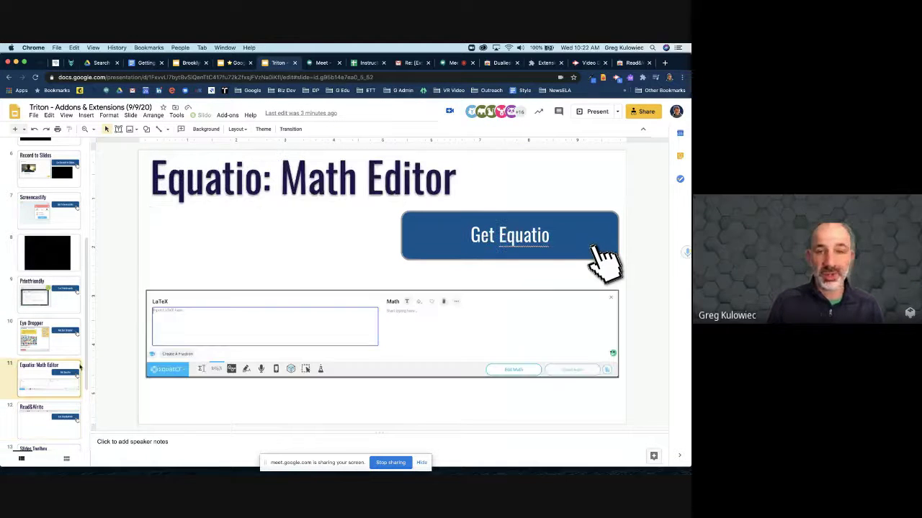
left_click(428, 244)
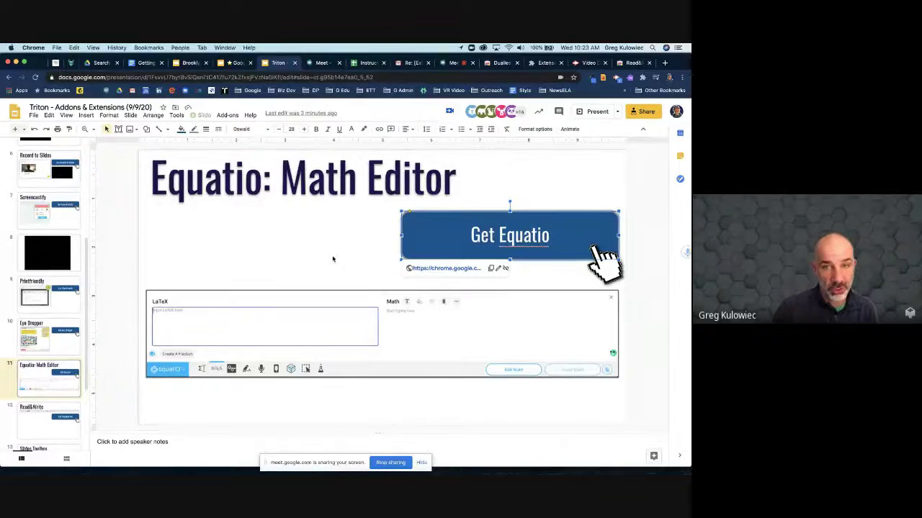
left_click(424, 268)
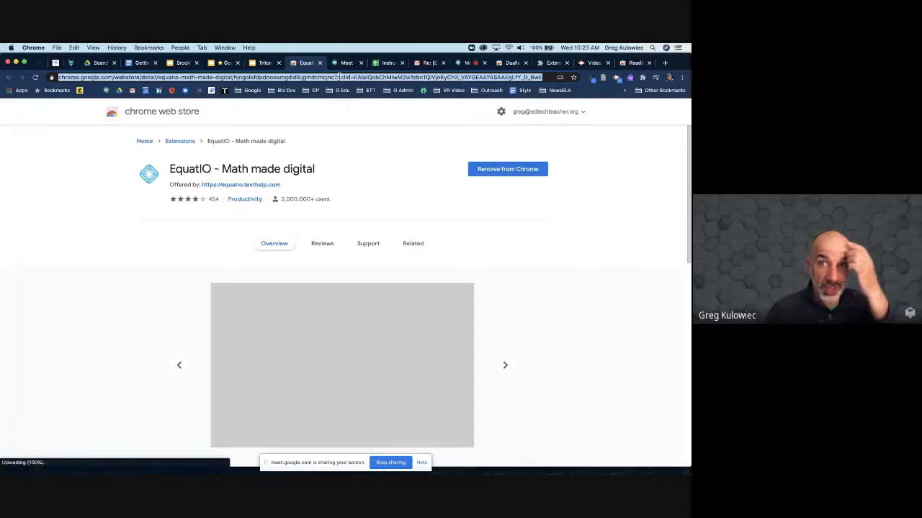
Post the EquatIO store link in the Meet chat and open a new browser tab.
left_click(465, 64)
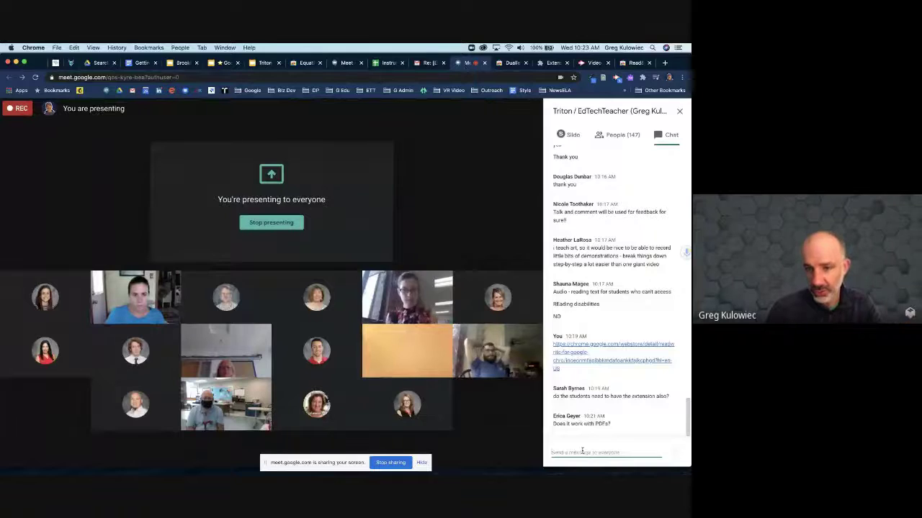
type("https://chrome.google.com/webstore/detail/equatio-math-made-digital/hjngolefdpdnooamgdldlkjgmdcmcjnc?gclid=EAIaIQobChMIwM2w1sbc1QIVjcKyCh3_YAYGEAAYASAAEgIu_D_BwE")
key("Return")
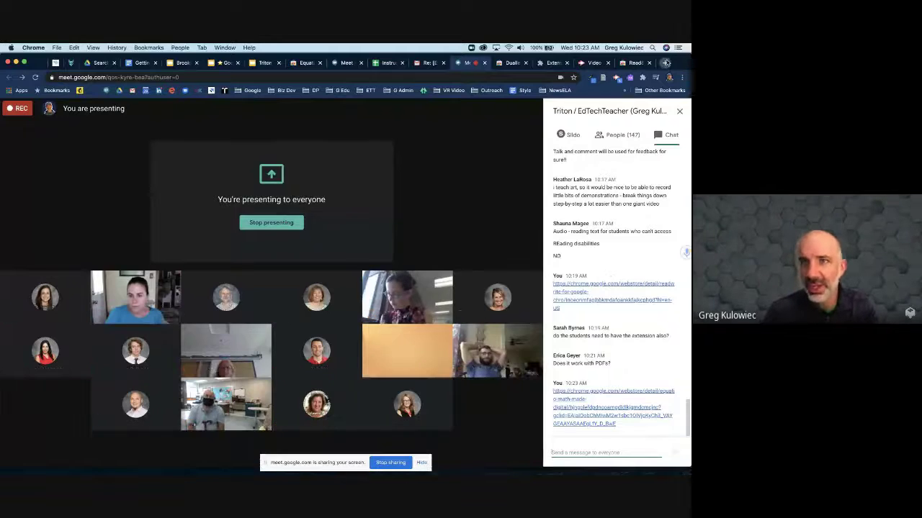
left_click(665, 63)
left_click(458, 77)
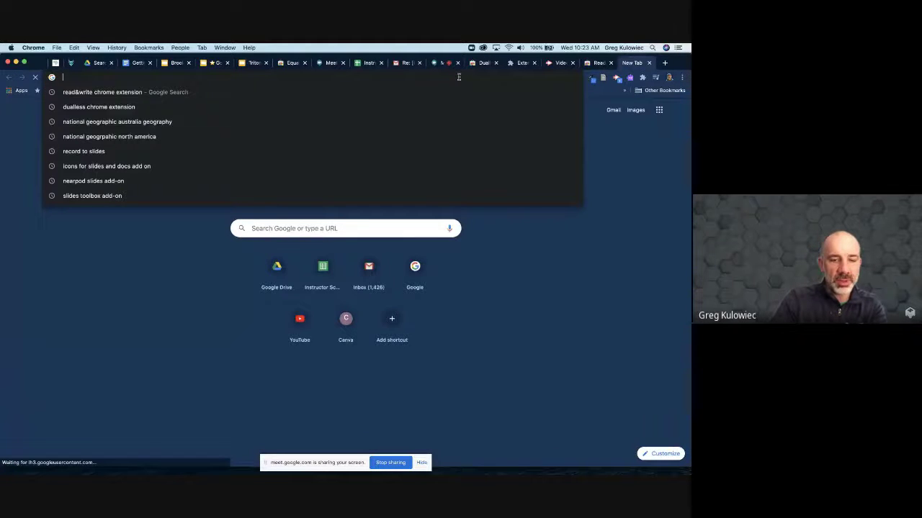
Search 'letter from a birmingham jail pdf', open the Stanford PDF and have its opening read aloud.
type("letter from a birmingham jail pdf")
key("Return")
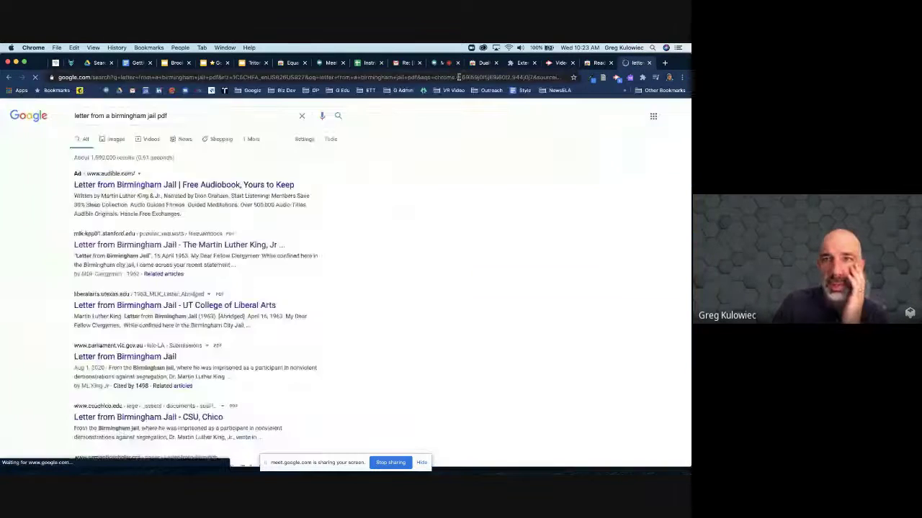
left_click(182, 246)
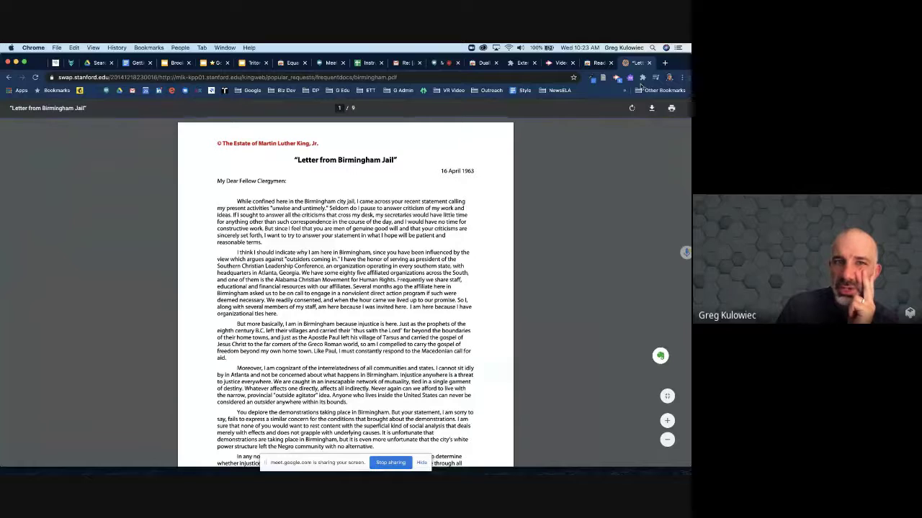
left_click(630, 77)
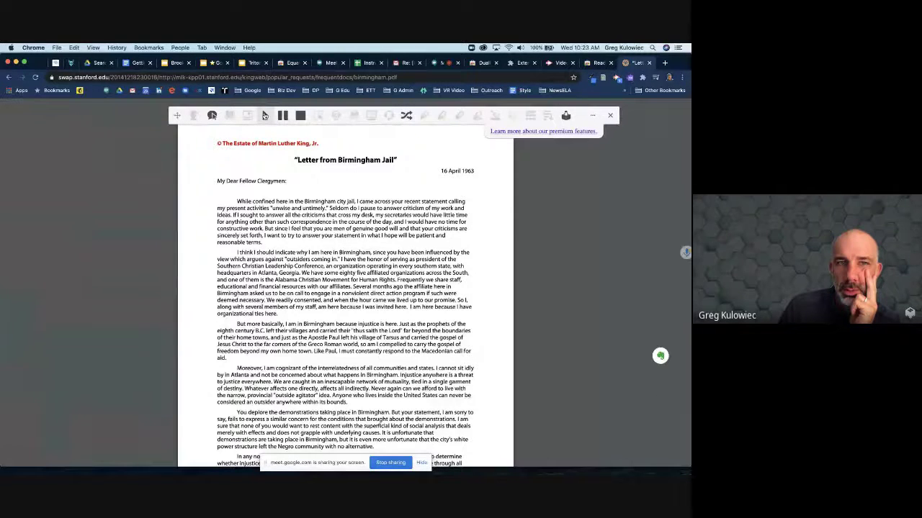
left_click(264, 116)
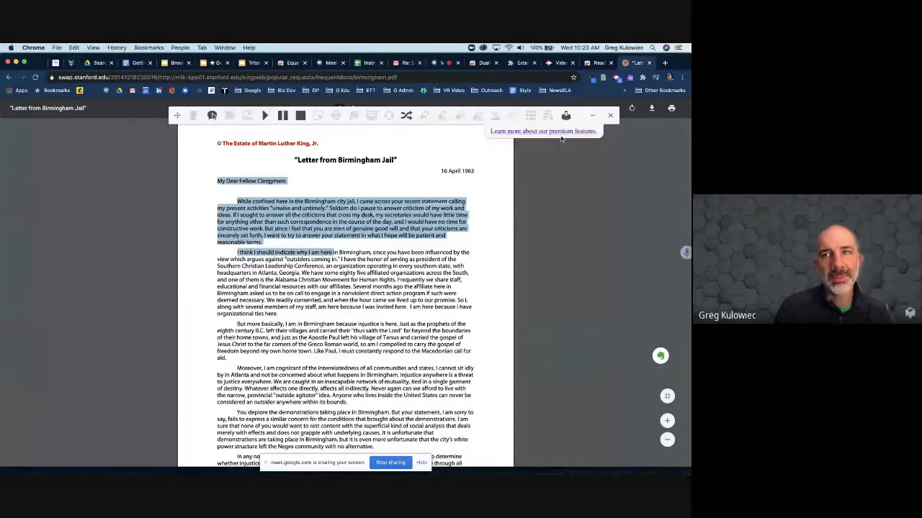
left_click(609, 116)
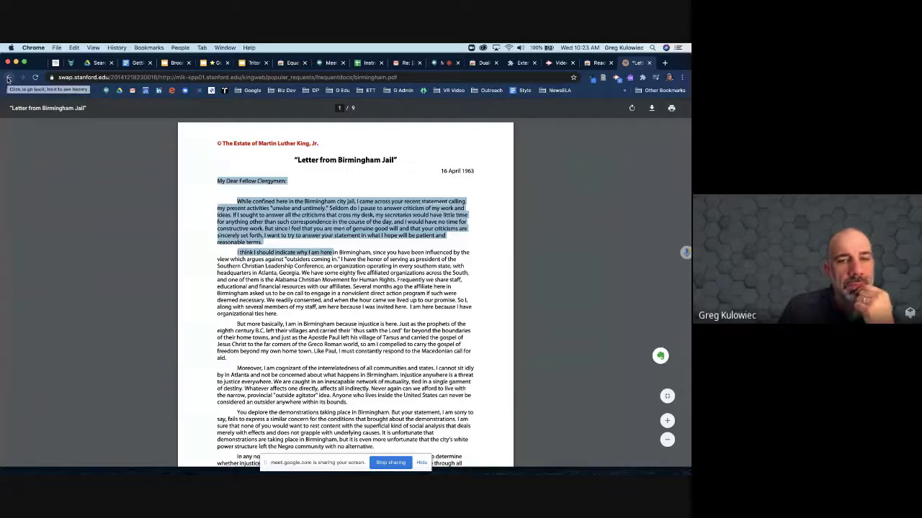
left_click(9, 77)
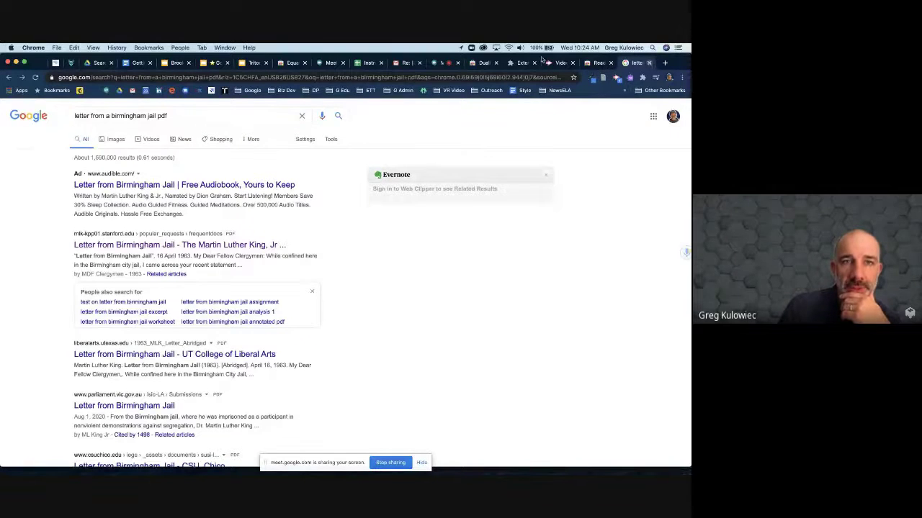
Close the search tab and add a new blank slide after the Equatio slide.
key("super+w")
left_click(260, 64)
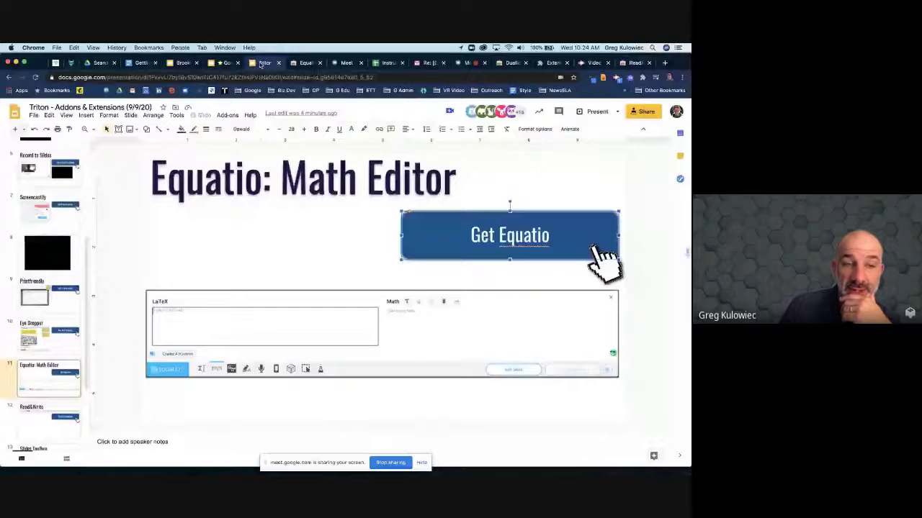
left_click(249, 250)
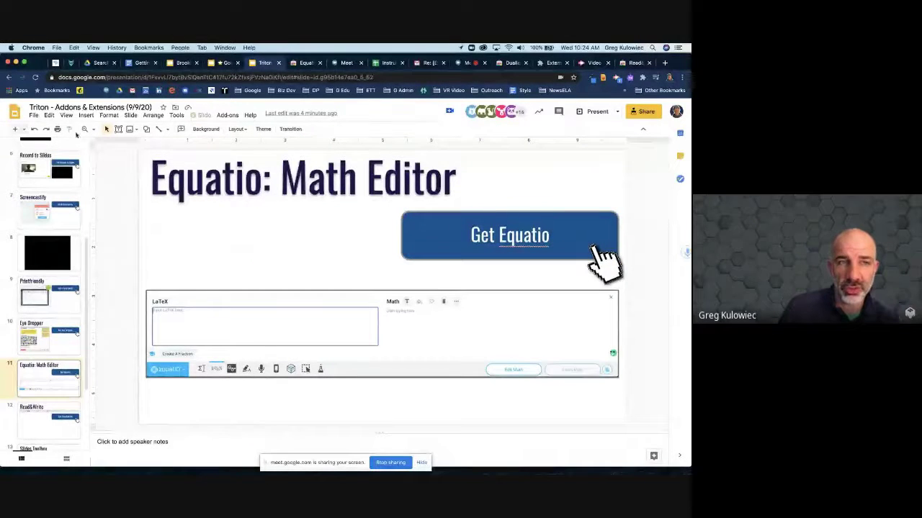
left_click(23, 129)
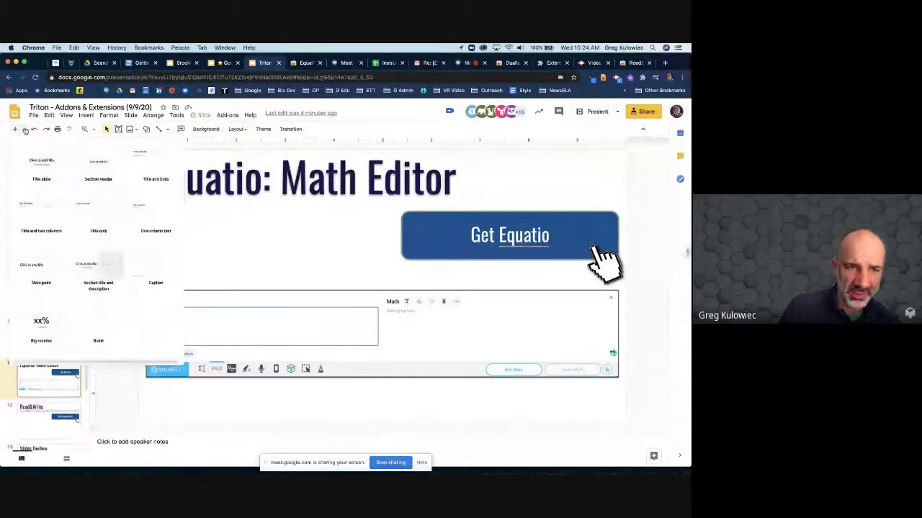
left_click(103, 323)
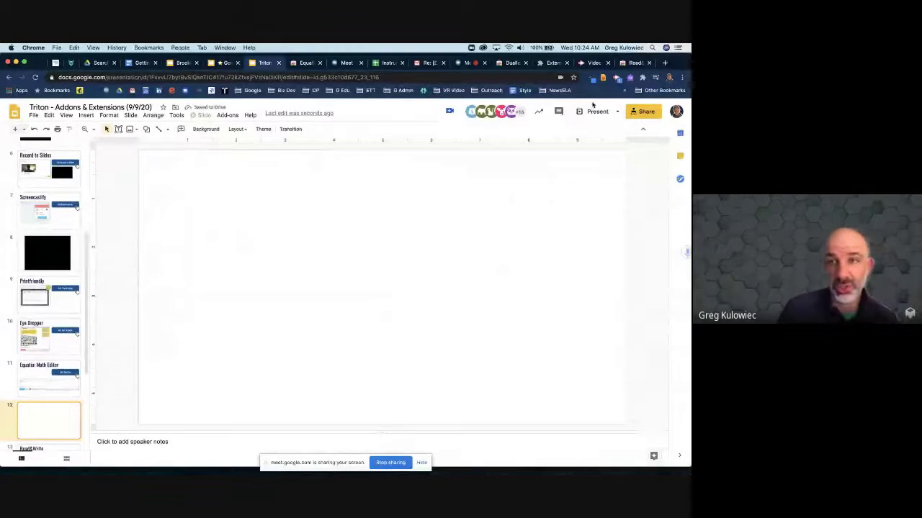
Pin EquatIO, unpin Read&Write and toggle Screencastify's pin in Chrome's extensions list.
left_click(642, 77)
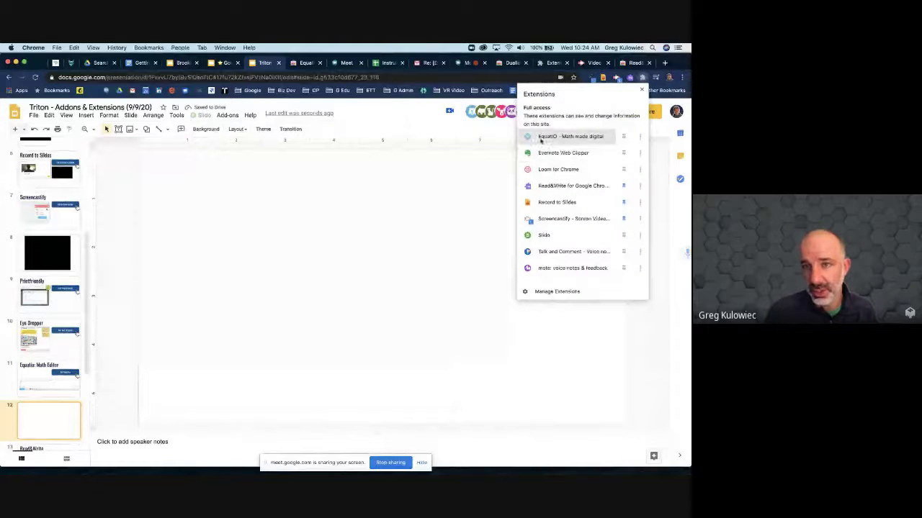
left_click(622, 137)
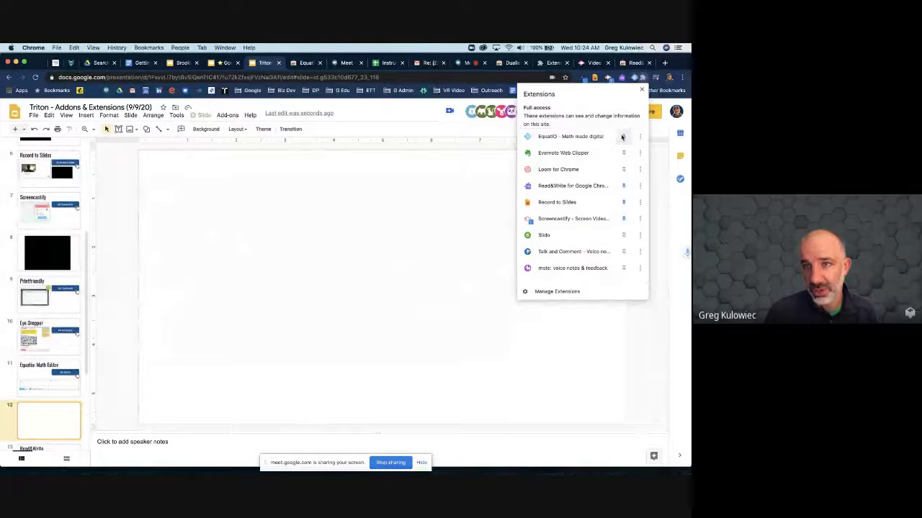
left_click(623, 186)
left_click(624, 218)
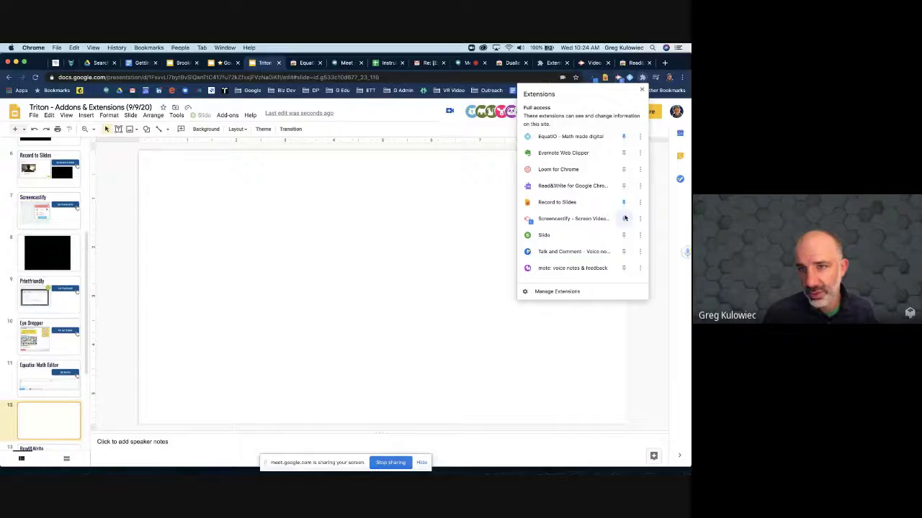
left_click(463, 216)
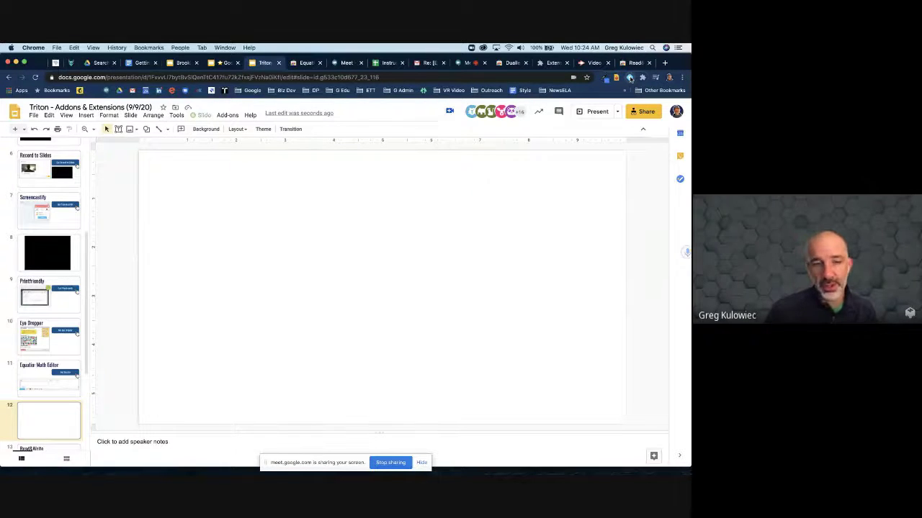
Launch EquatIO, handwrite 3x + 5 = 14 in Handwriting Recognition, and insert it as math.
left_click(629, 78)
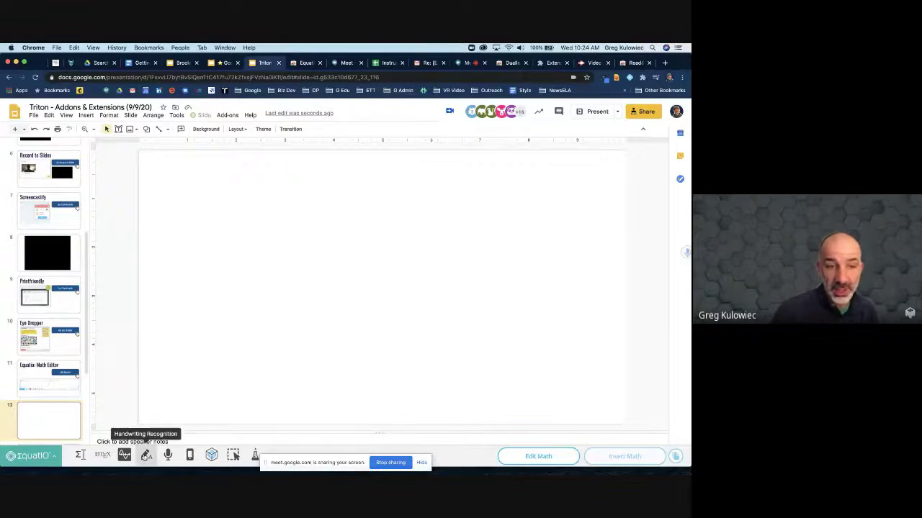
left_click(146, 455)
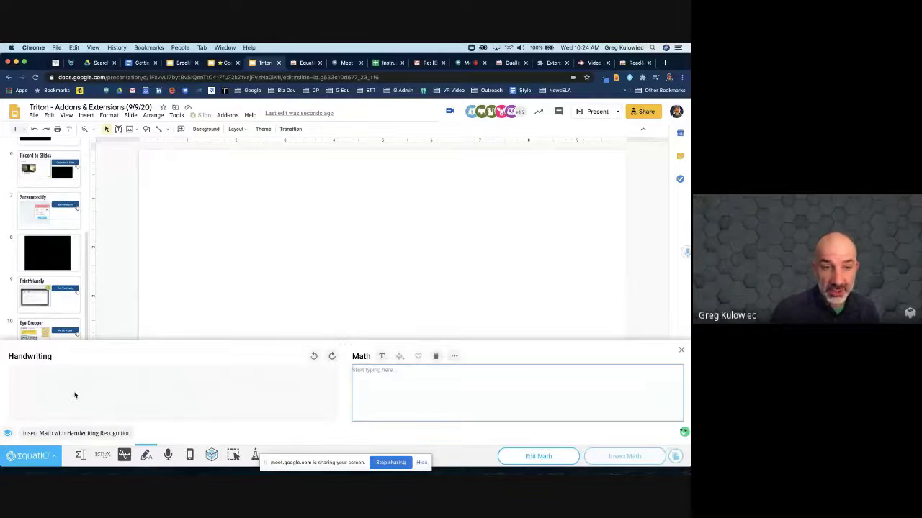
mouse_move(32, 376)
left_mouse_down()
mouse_move(50, 395)
mouse_move(36, 400)
mouse_move(63, 401)
left_mouse_up()
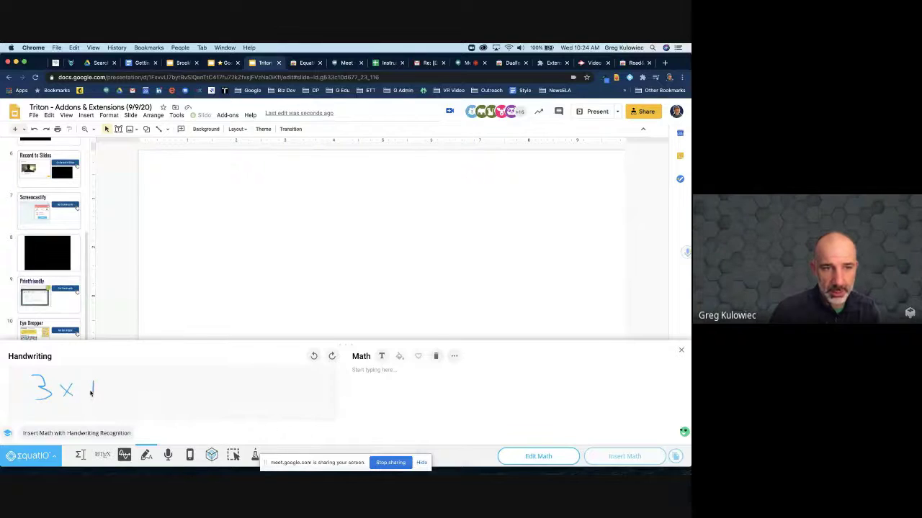
mouse_move(119, 376)
left_mouse_down()
mouse_move(122, 400)
mouse_move(132, 375)
mouse_move(151, 392)
left_mouse_up()
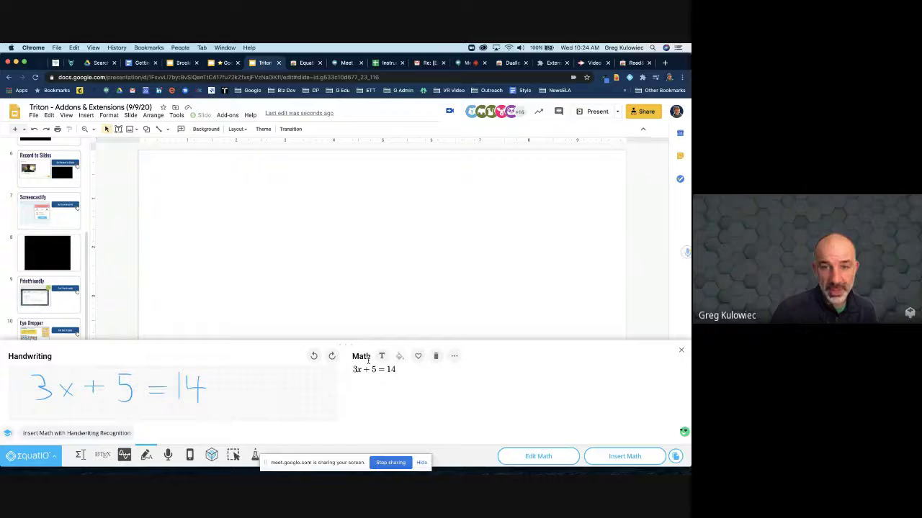
left_click(626, 456)
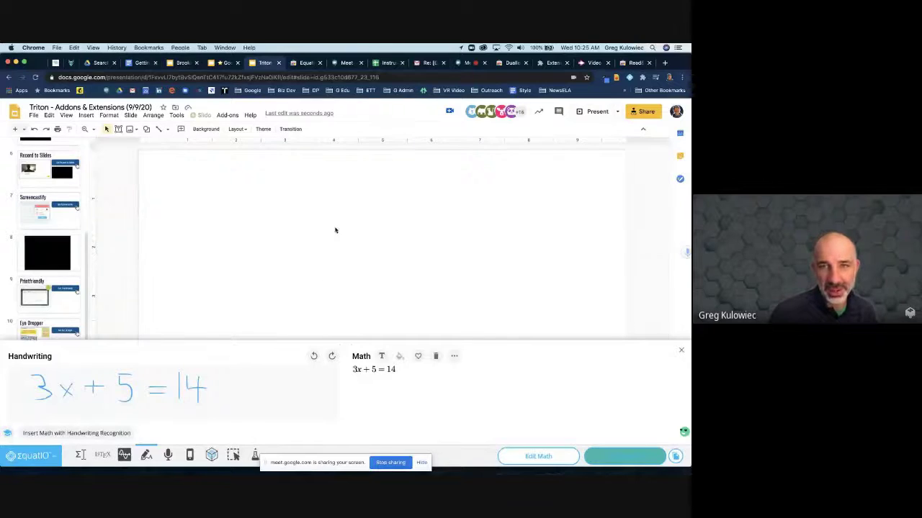
Enlarge the handwriting panel, retry inserting the 3x + 5 = 14 equation, then close the panel.
left_click(459, 63)
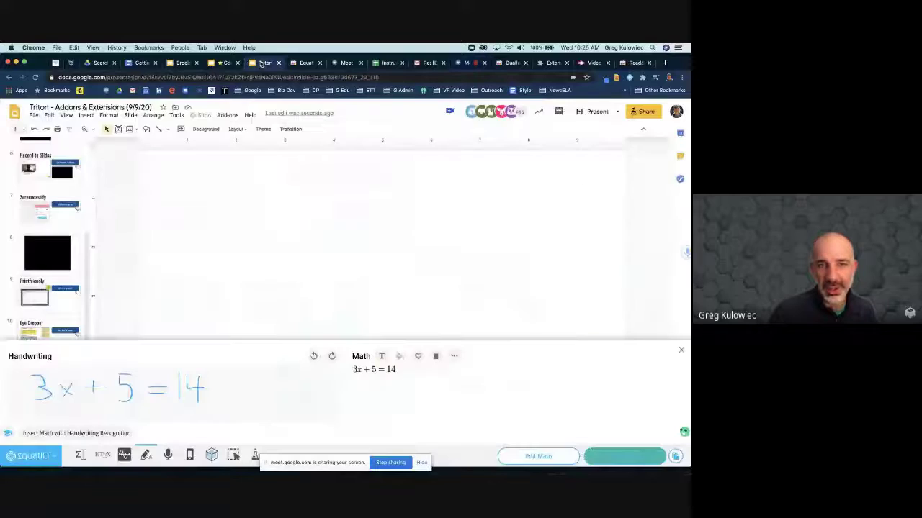
left_click(265, 63)
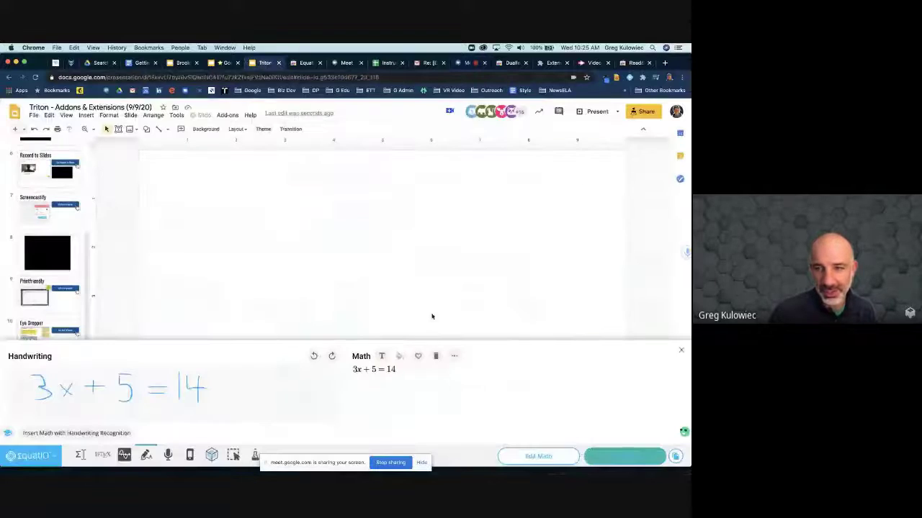
left_click_drag(350, 340, 356, 270)
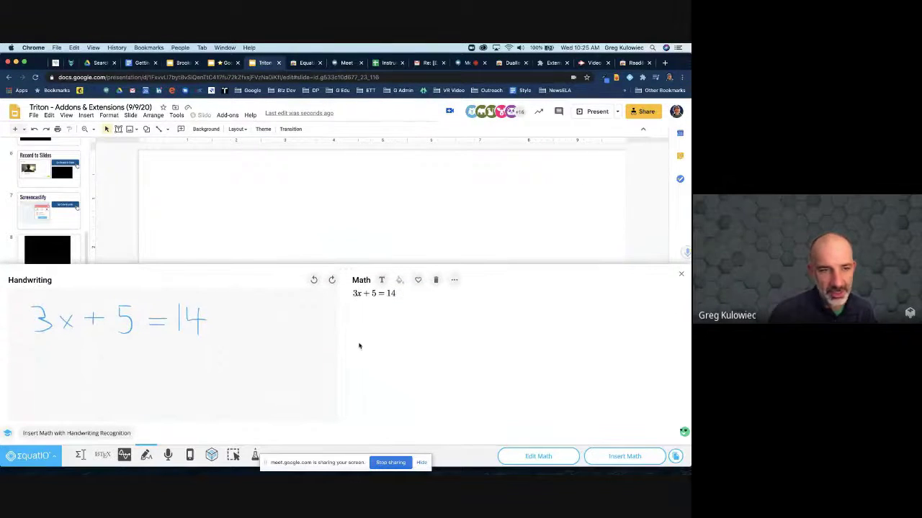
left_click(617, 458)
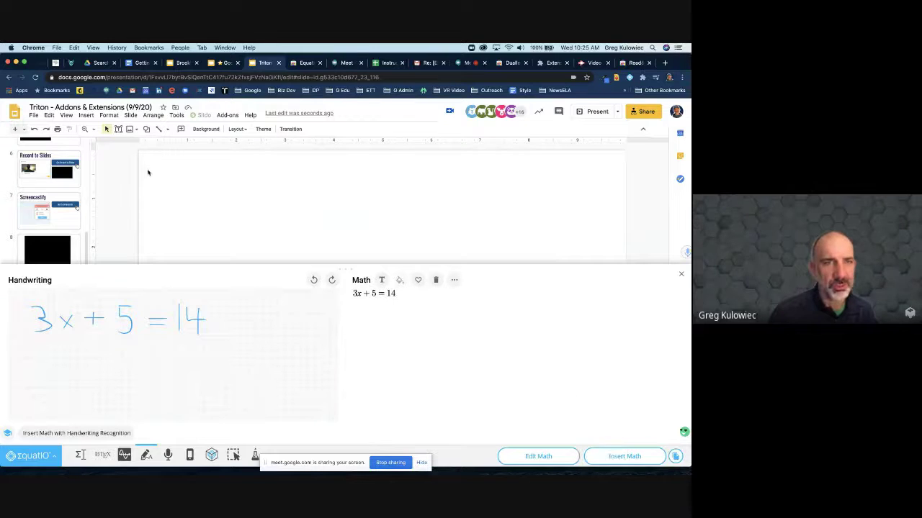
left_click(681, 274)
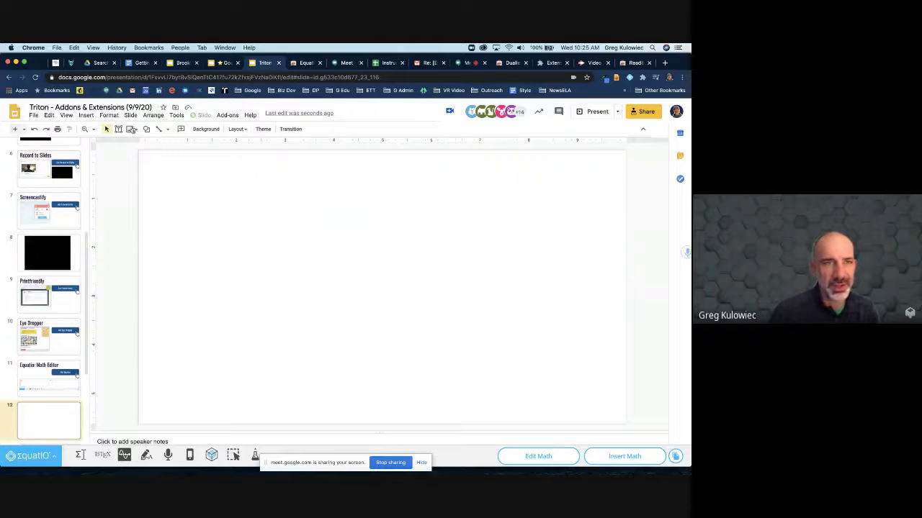
Draw a text box on the slide and try inserting the 3x + 5 = 14 equation into it.
left_click(118, 129)
left_click_drag(158, 166, 475, 262)
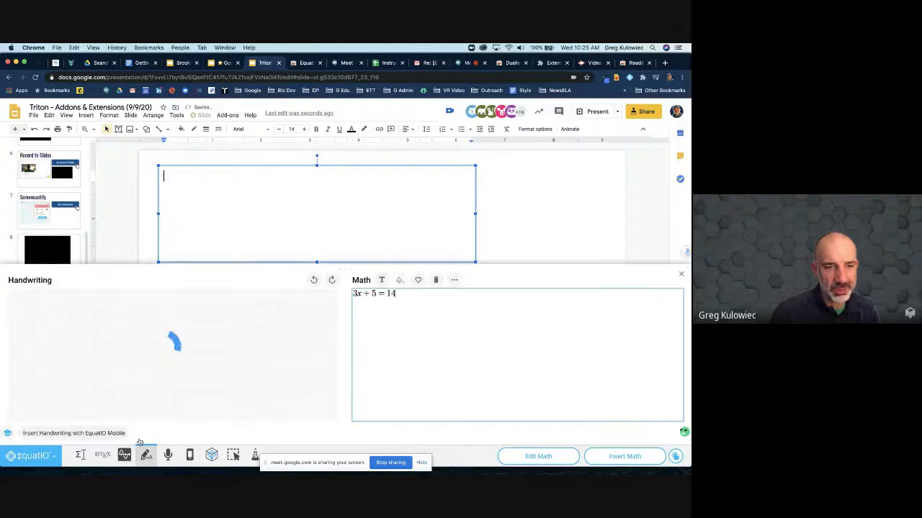
left_click(124, 455)
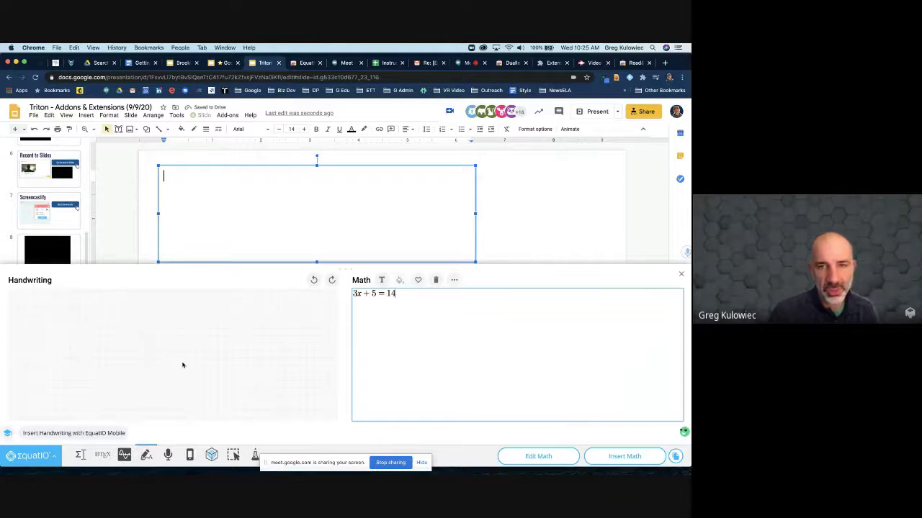
left_click(623, 456)
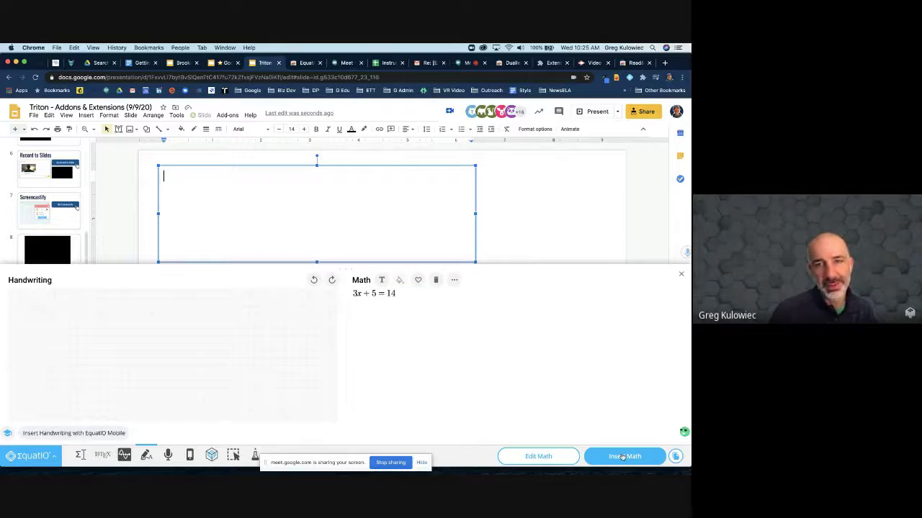
left_click(623, 457)
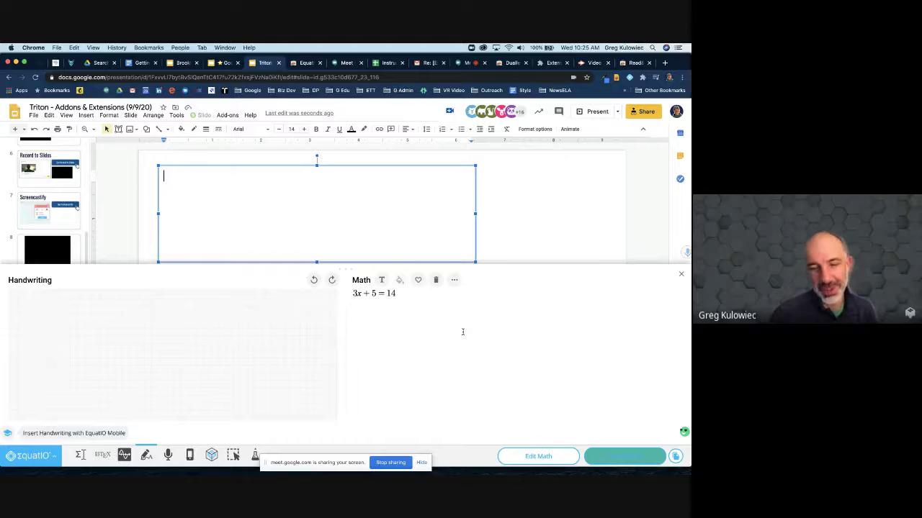
Close the EquatIO panel and delete blank slide 12.
left_click(682, 275)
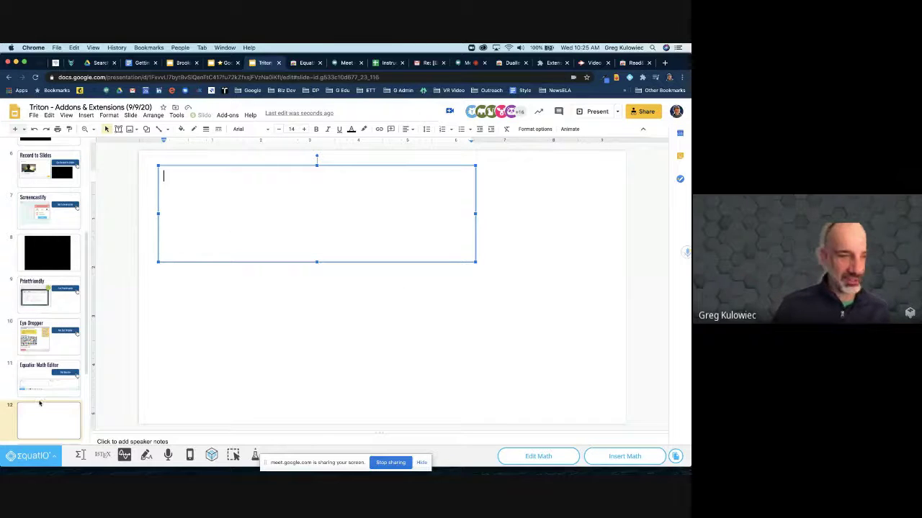
left_click(38, 410)
key("cmd+v")
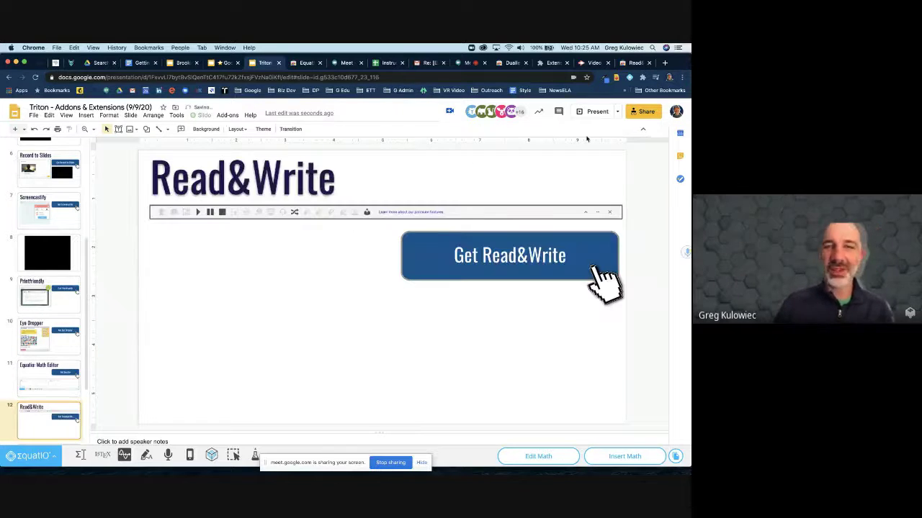
Search 'equatio free for teachers' in a new tab and open the 'EquatIO is now Free for Teachers' article.
left_click(664, 64)
type("equati")
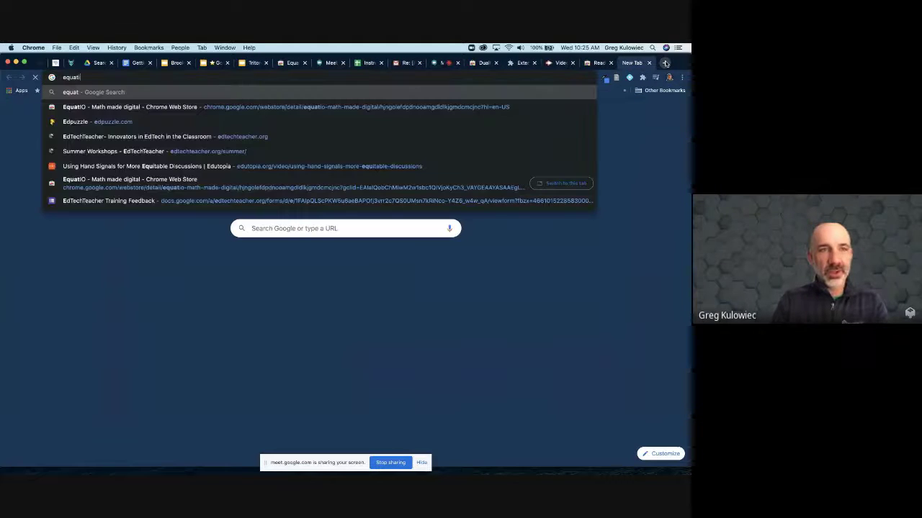
type("o free for teachers")
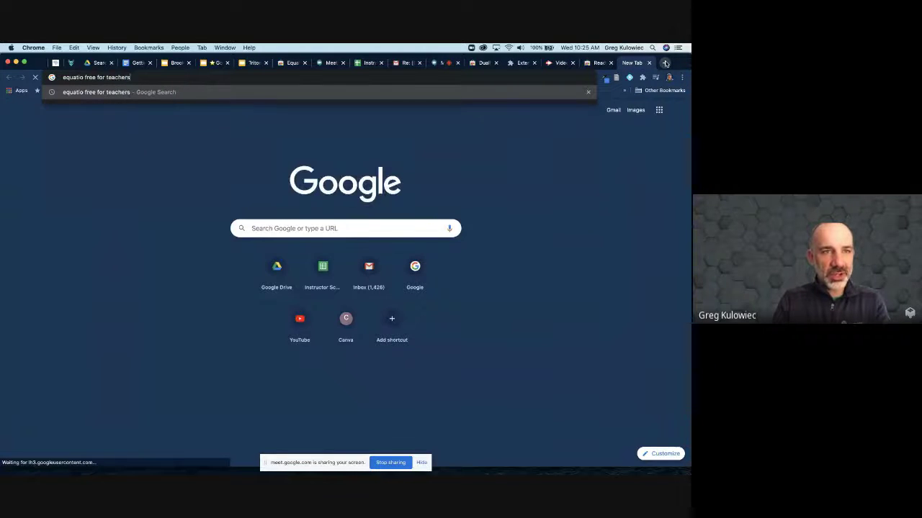
key("Return")
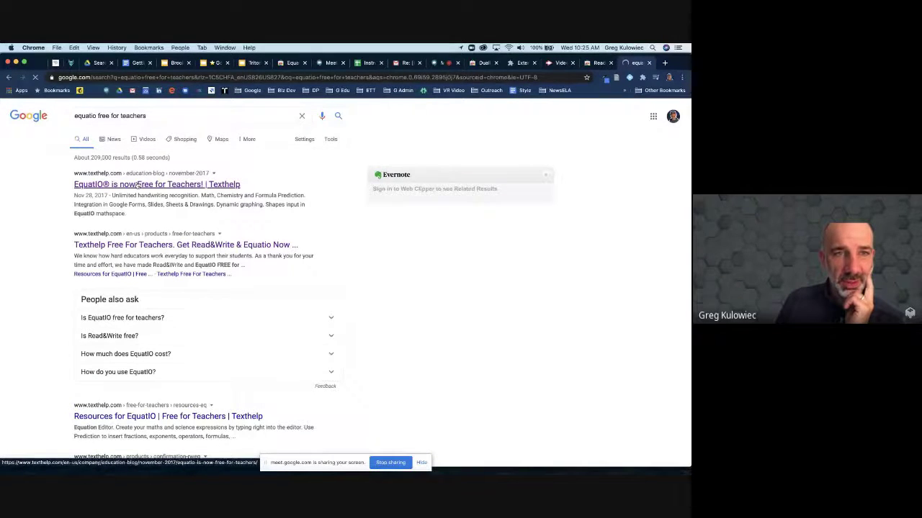
left_click(137, 185)
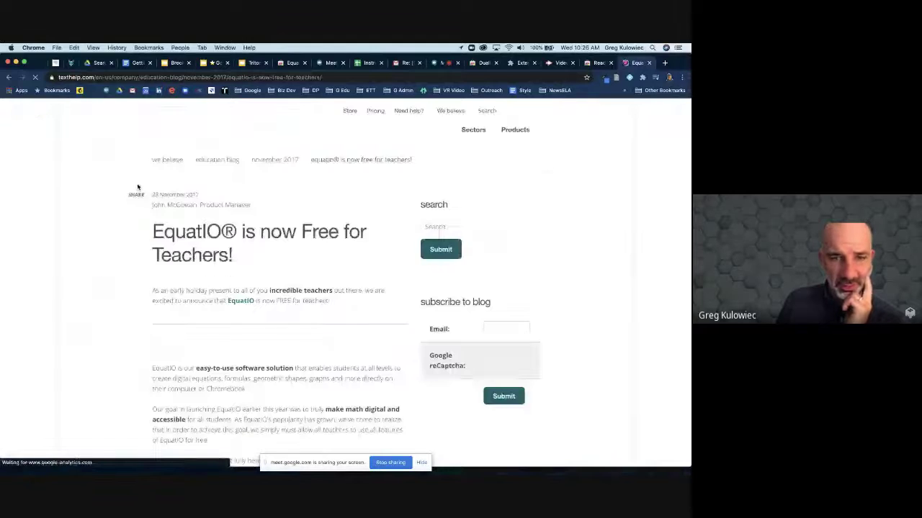
Open texthelp's free-for-teachers page and paste its link into the Meet chat.
scroll(138, 188, "down", 10)
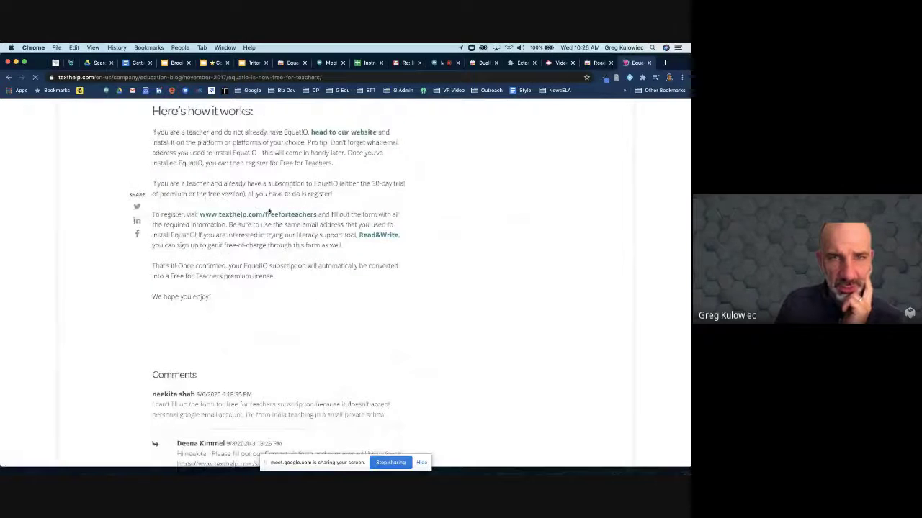
left_click(267, 213)
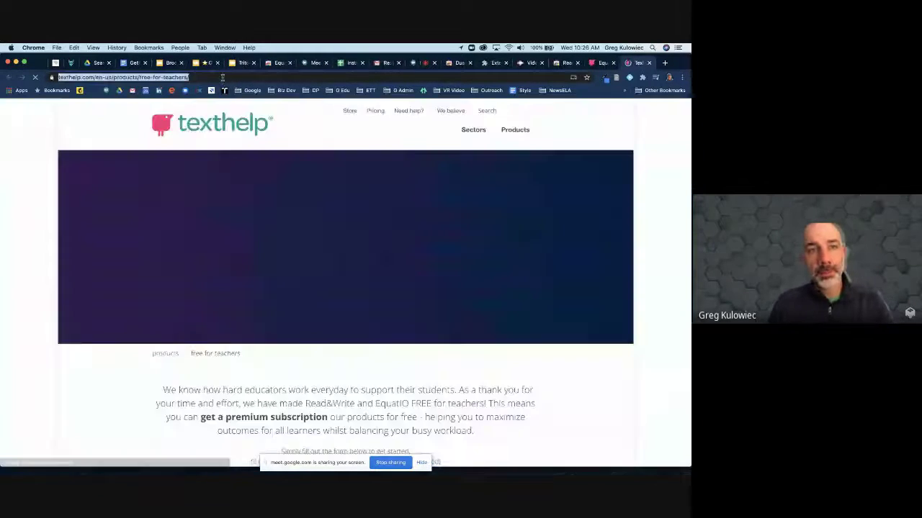
left_click(414, 63)
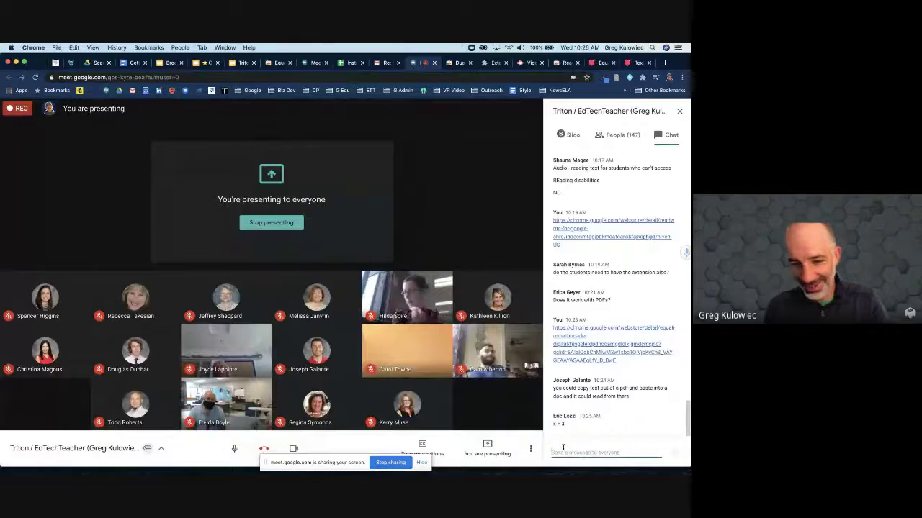
key("super+v")
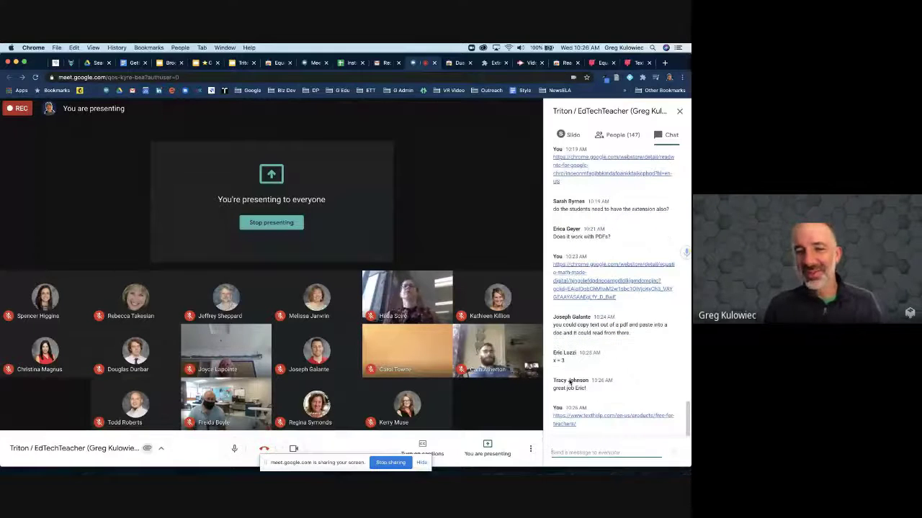
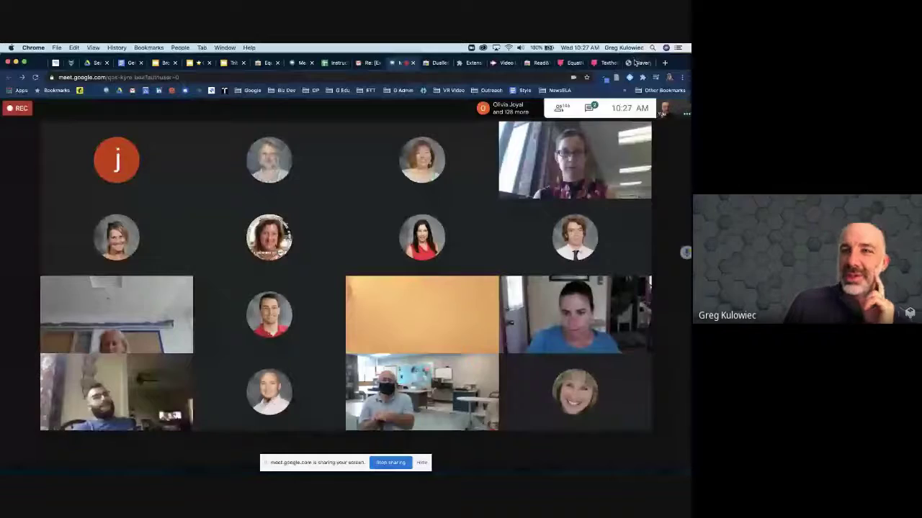
Read through the Boston Globe shark article in its tab.
left_click(635, 63)
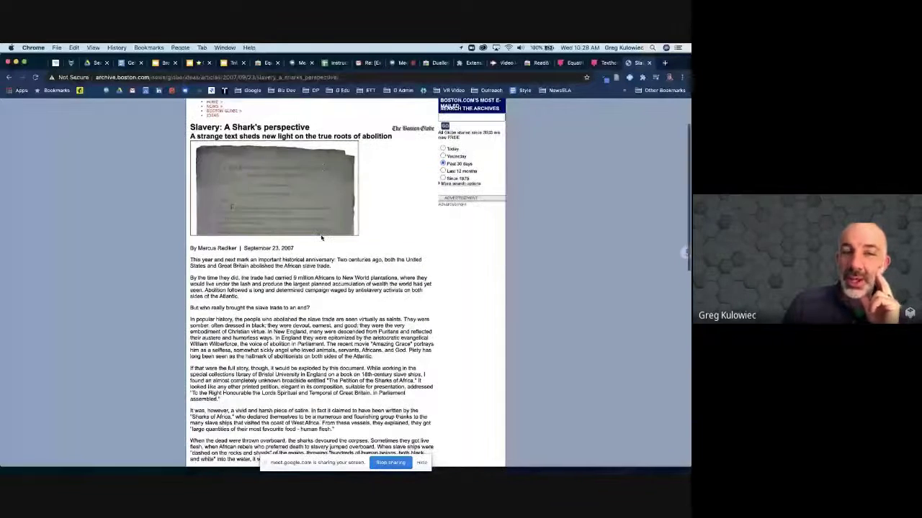
scroll(322, 238, "down", 5)
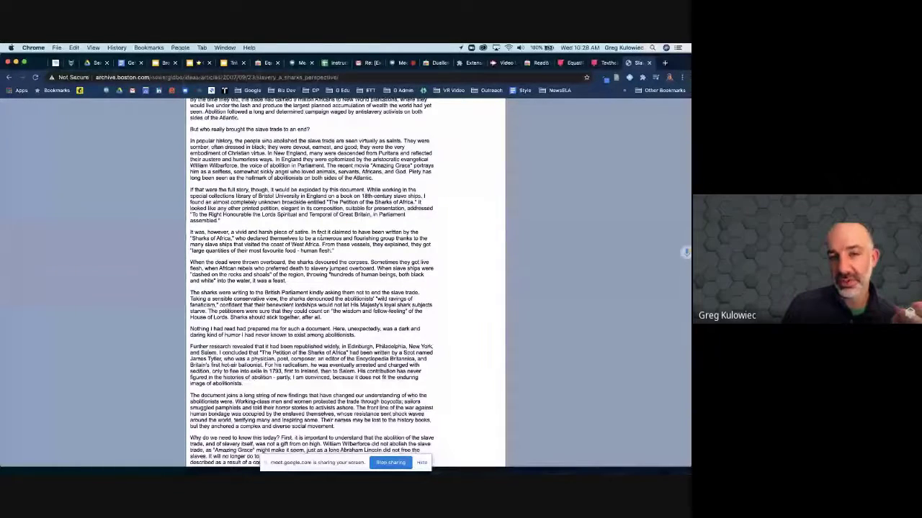
scroll(322, 236, "down", 1)
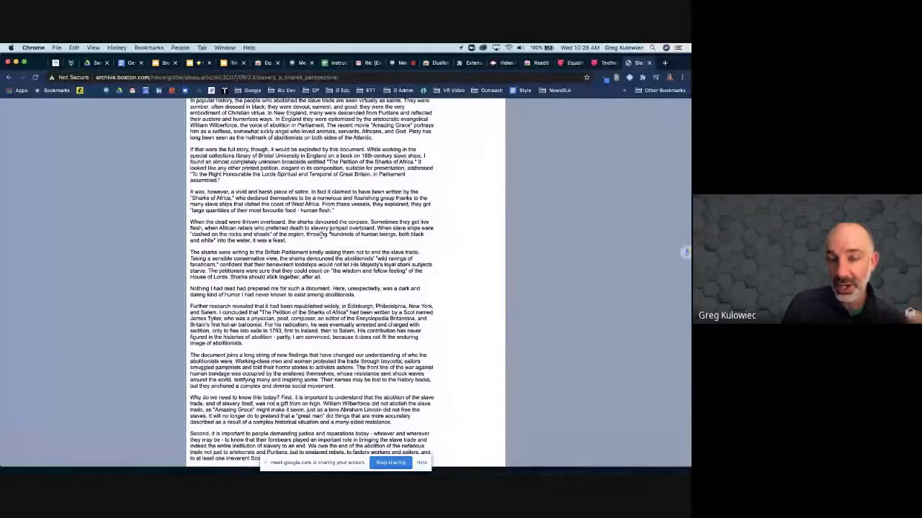
scroll(321, 235, "down", 10)
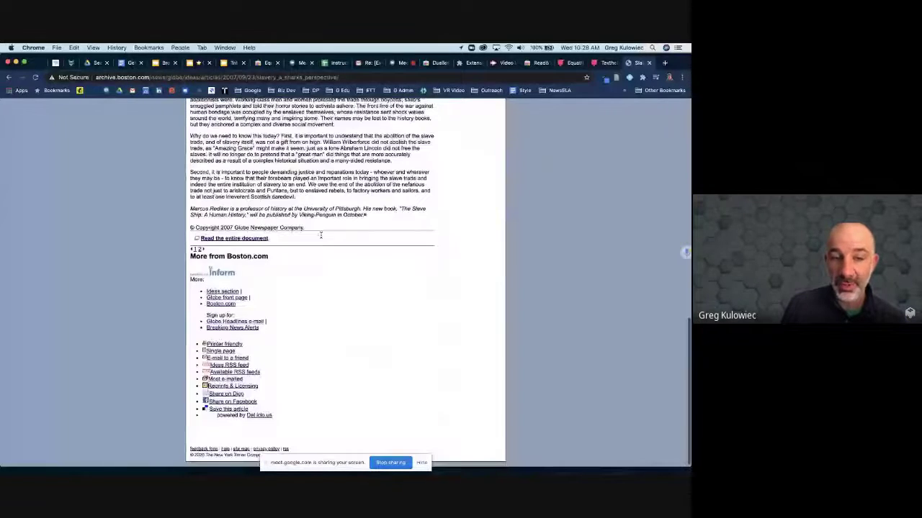
scroll(320, 237, "up", 18)
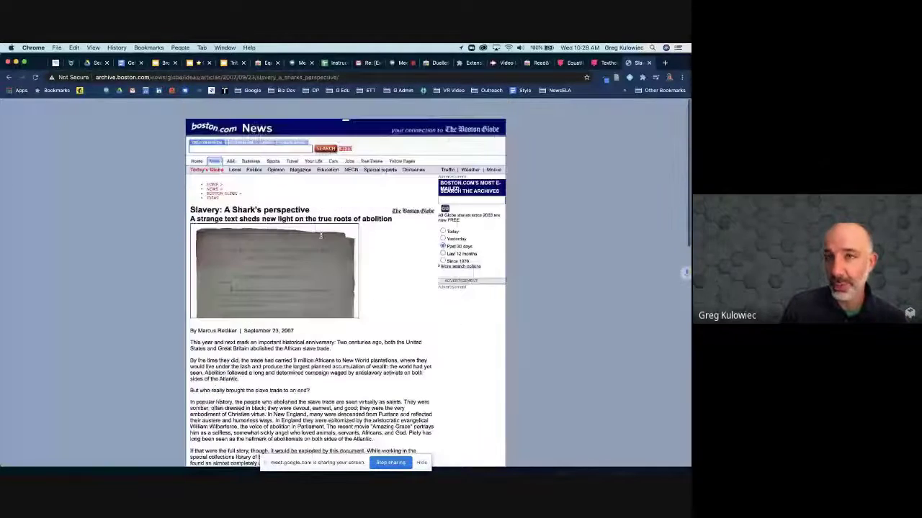
scroll(321, 235, "down", 10)
Check the installed extensions list, then bring up the Printfriendly slide in the Triton deck.
left_click(642, 77)
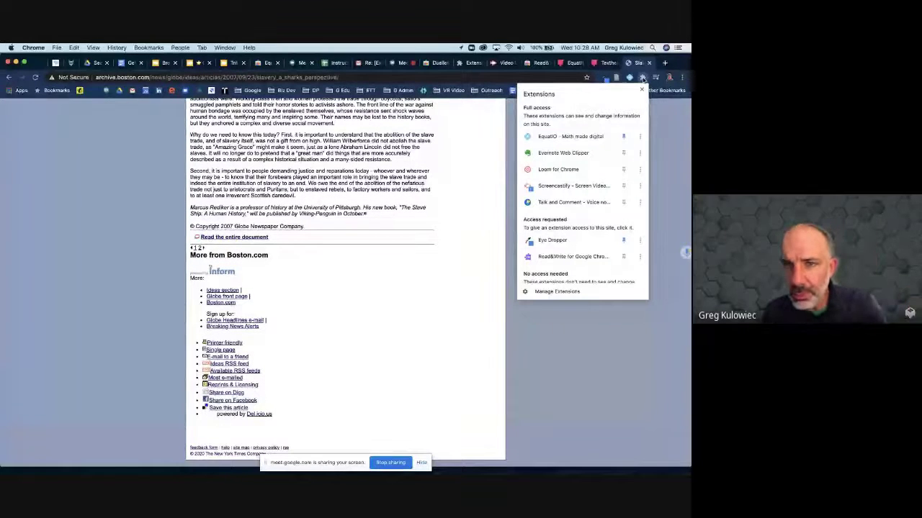
left_click(231, 65)
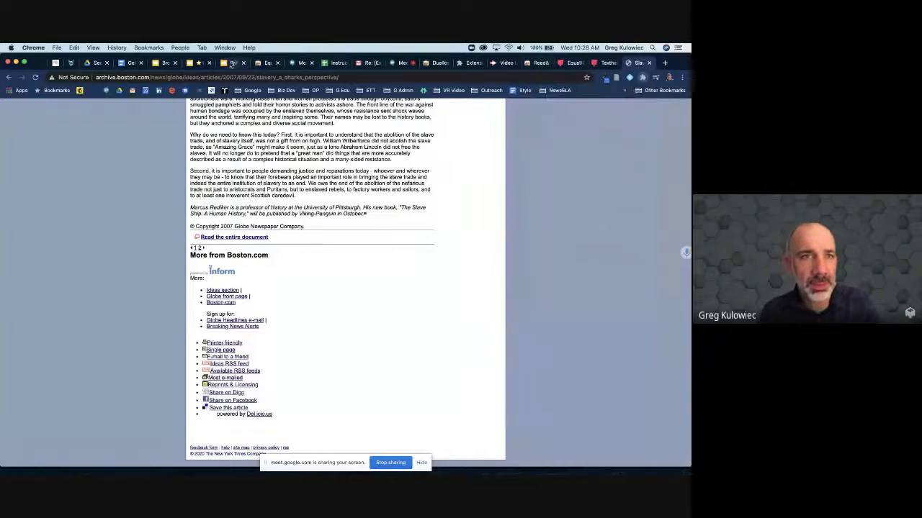
left_click(231, 63)
Search 'print friendly chrome extension' in a new tab and reach the extension's store page.
left_click(456, 226)
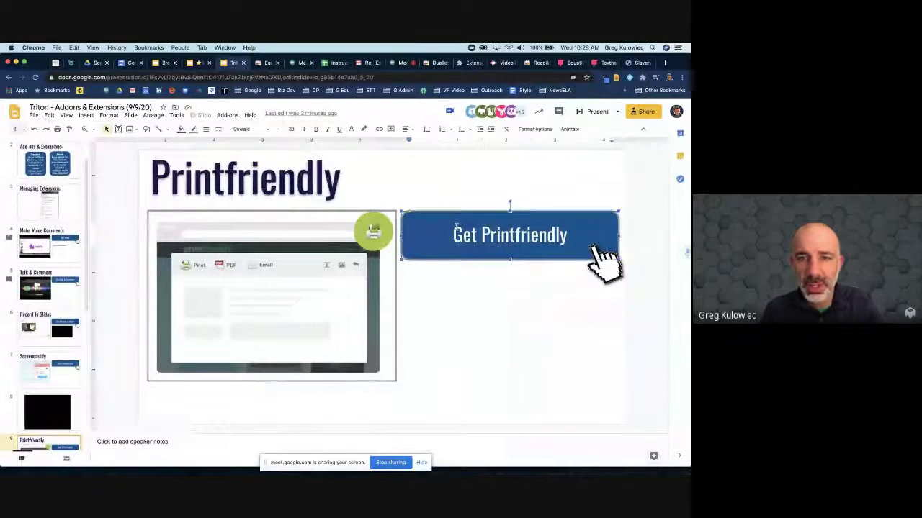
left_click(282, 320)
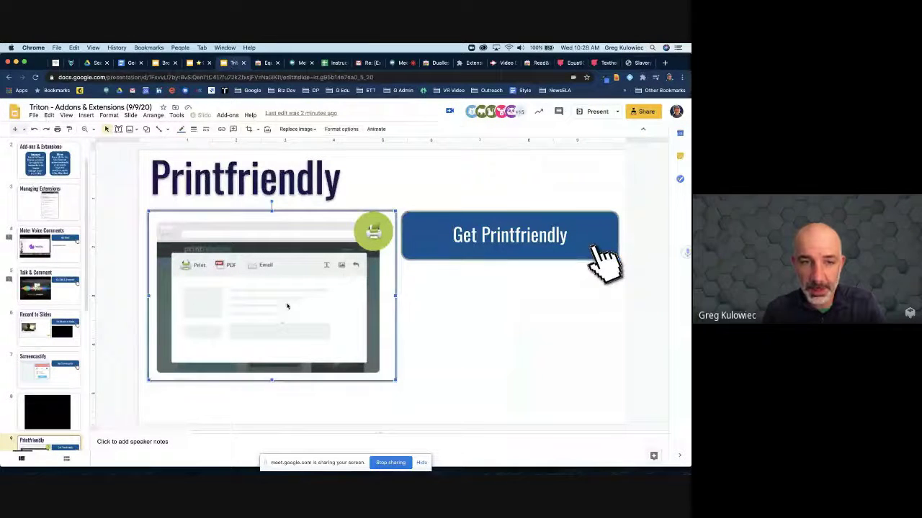
left_click(664, 64)
type("p")
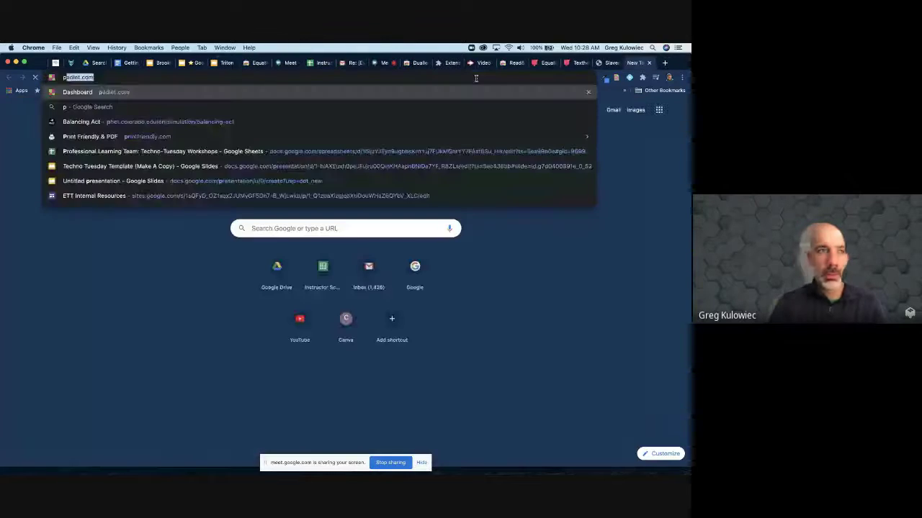
type("rint friendly chrome extension")
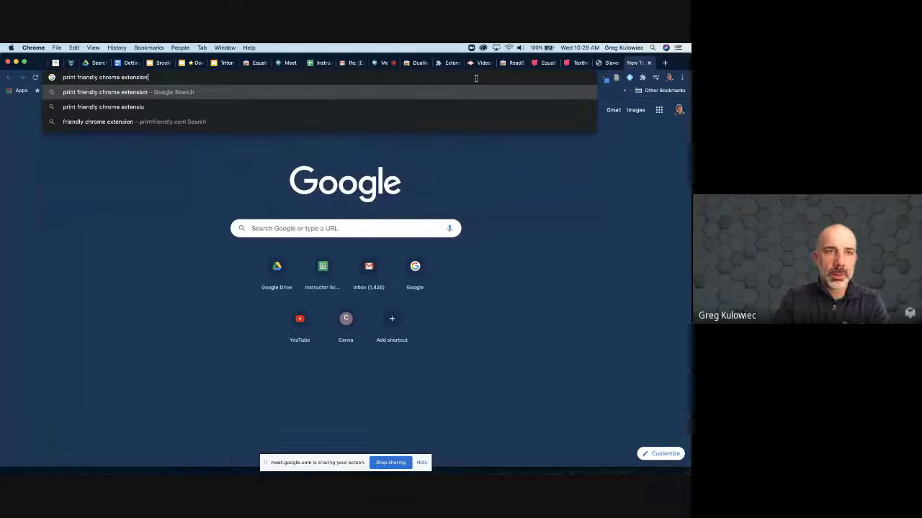
key("Return")
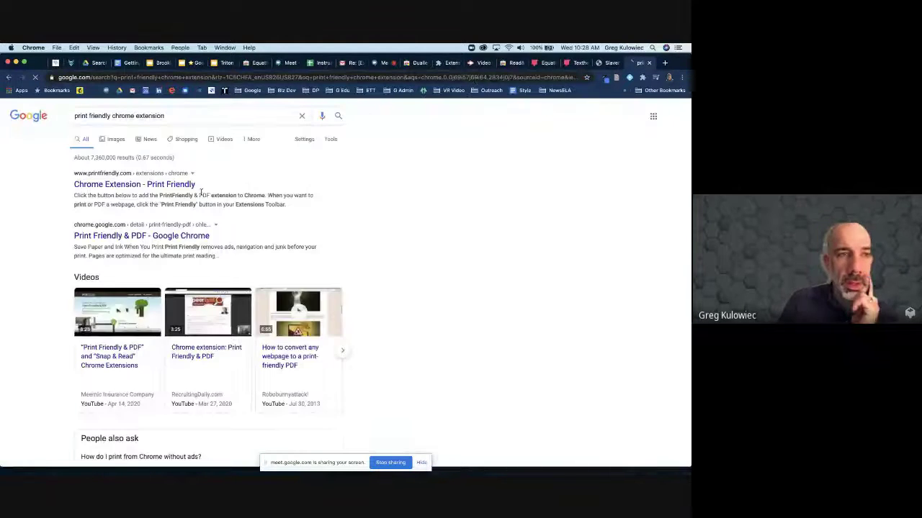
left_click(120, 185)
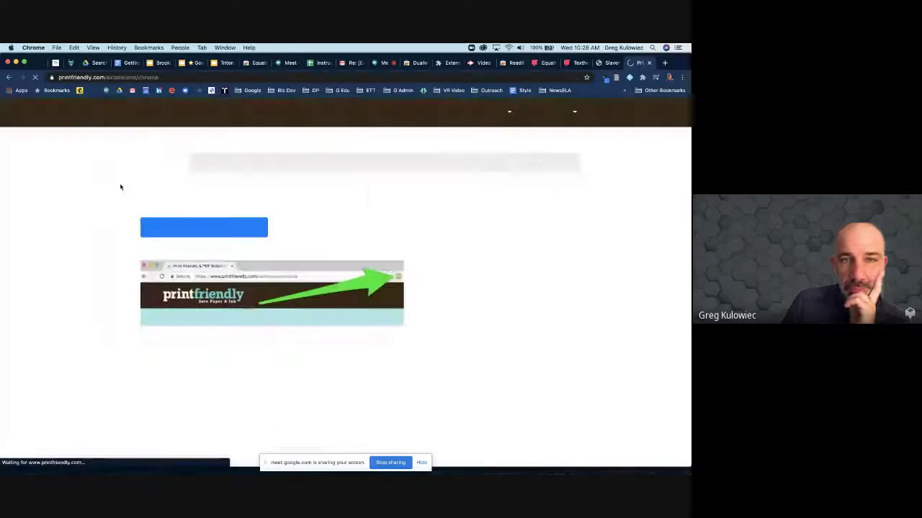
left_click(213, 228)
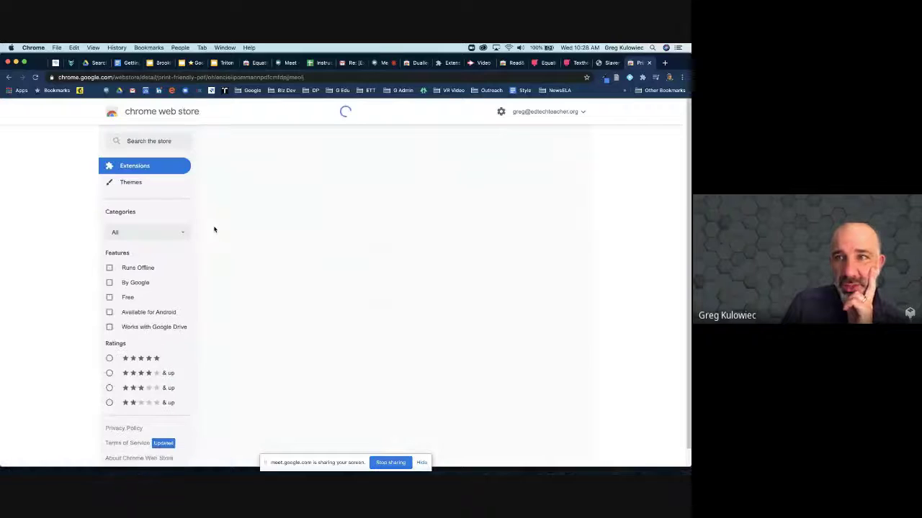
Turn on the Print Friendly & PDF extension in Manage Extensions.
left_click(284, 77)
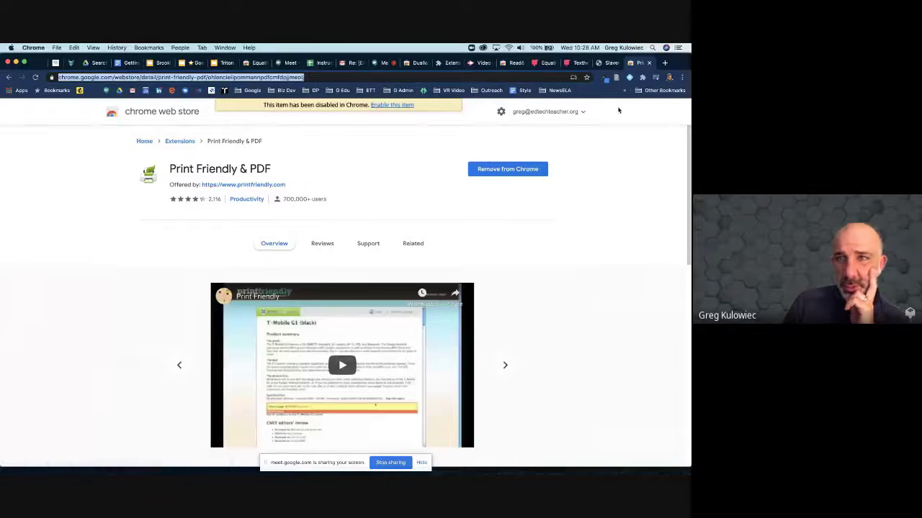
left_click(643, 78)
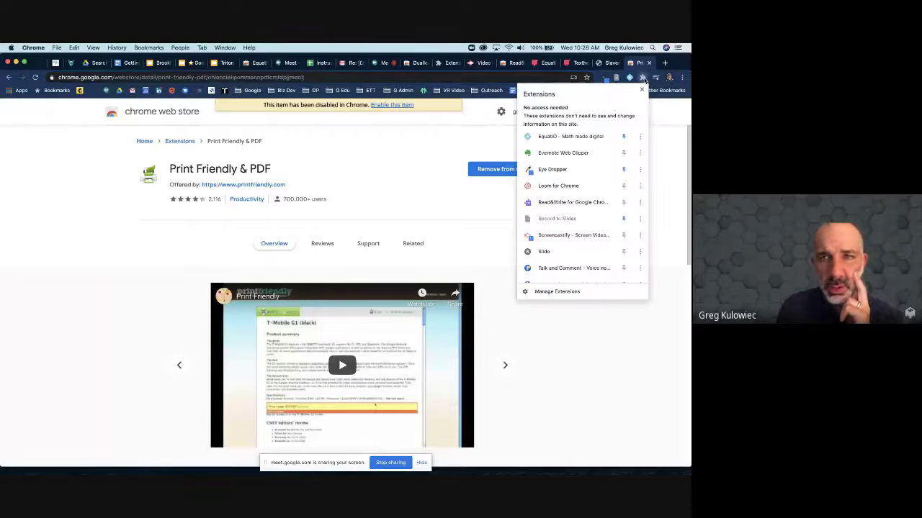
scroll(592, 214, "down", 1)
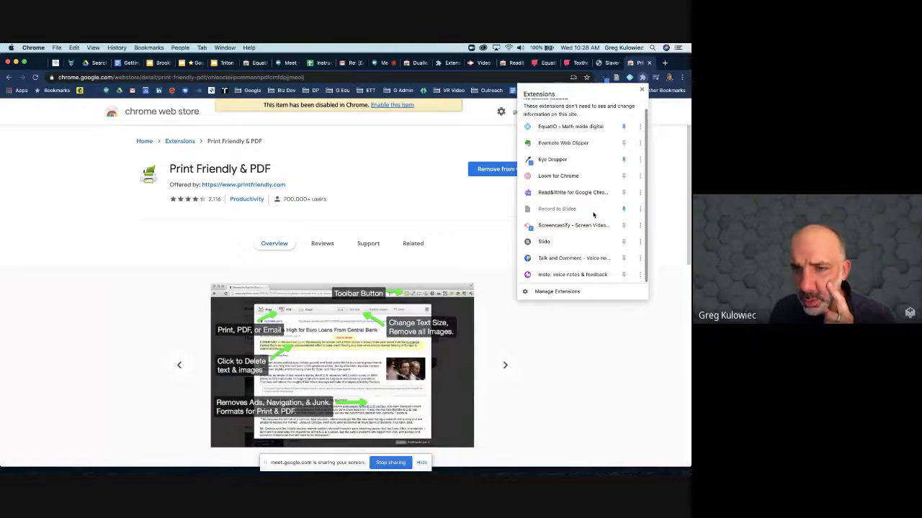
left_click(559, 290)
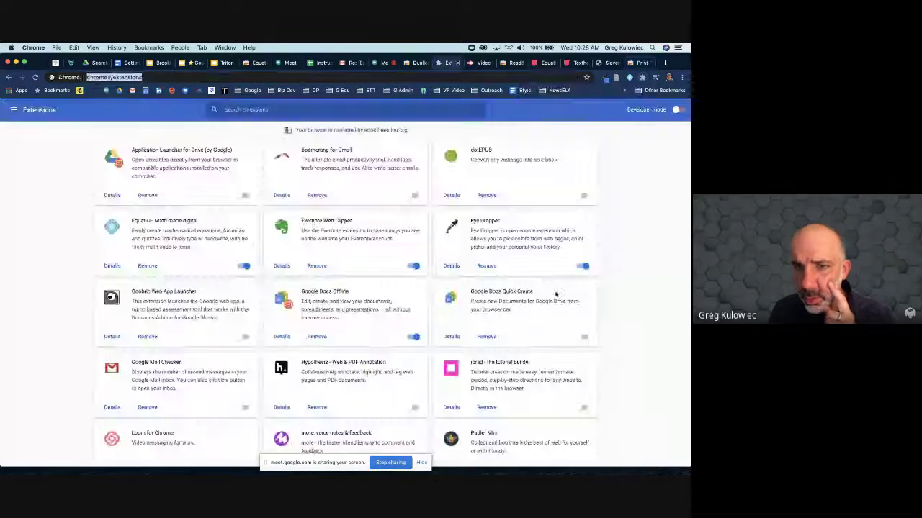
scroll(351, 233, "down", 3)
scroll(351, 232, "down", 2)
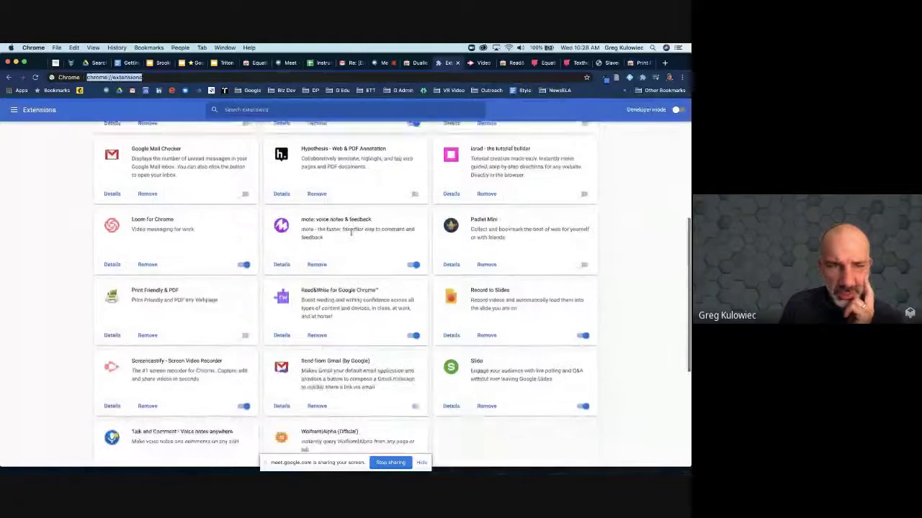
left_click(244, 330)
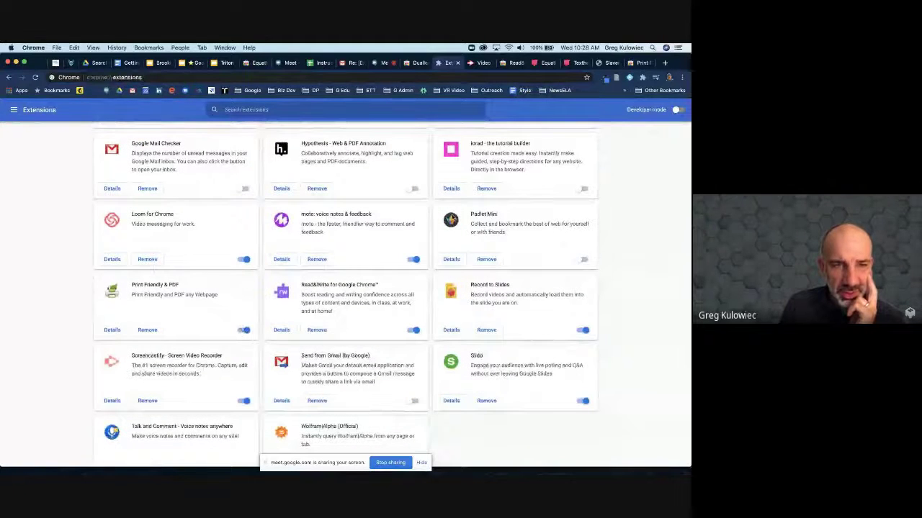
Copy the Print Friendly store URL into the Google Meet chat.
left_click(637, 63)
left_click(442, 78)
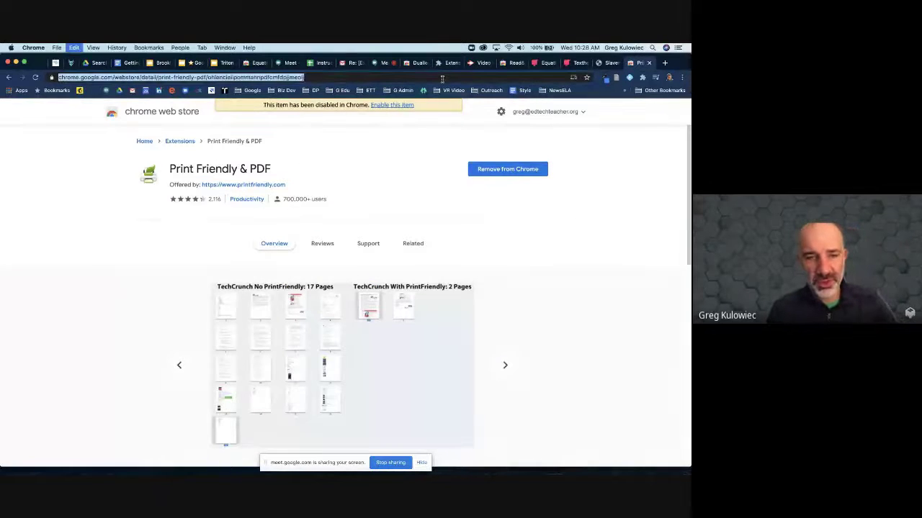
left_click(376, 64)
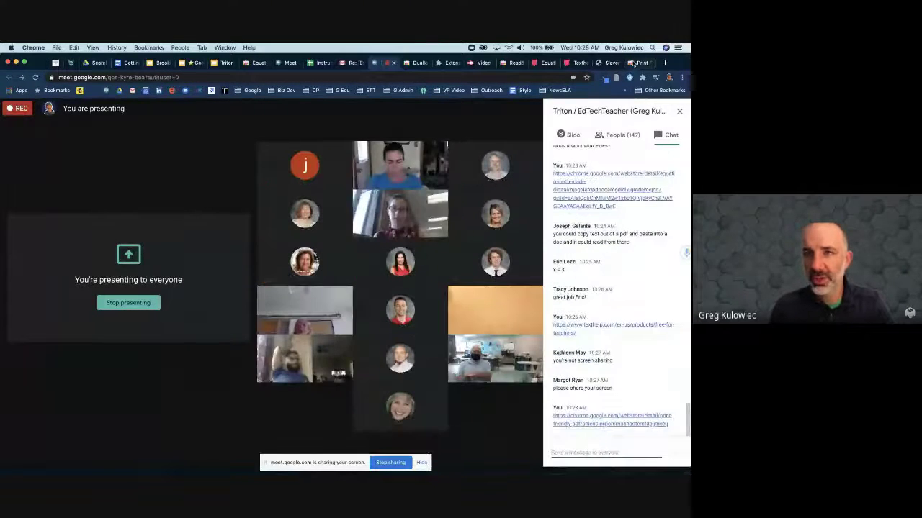
left_click(637, 63)
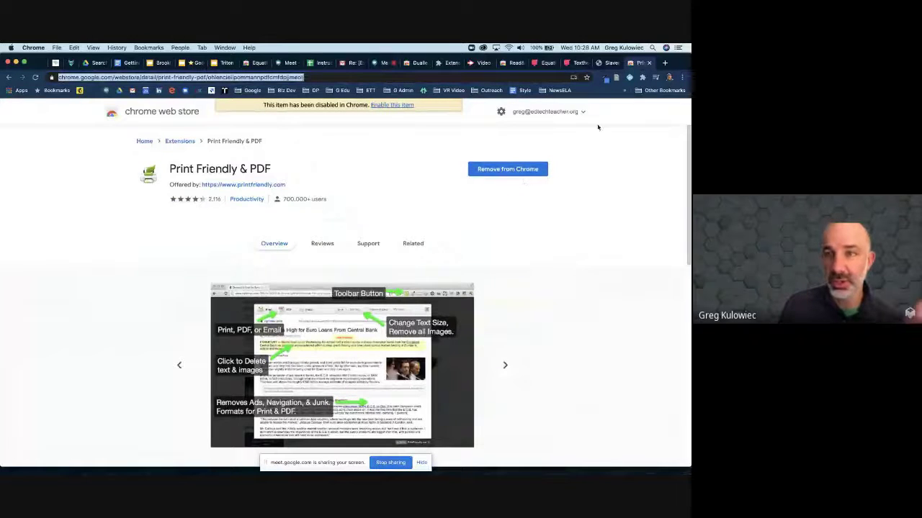
Pin Print Friendly & PDF to the toolbar from the extensions menu.
left_click(642, 78)
scroll(608, 147, "down", 1)
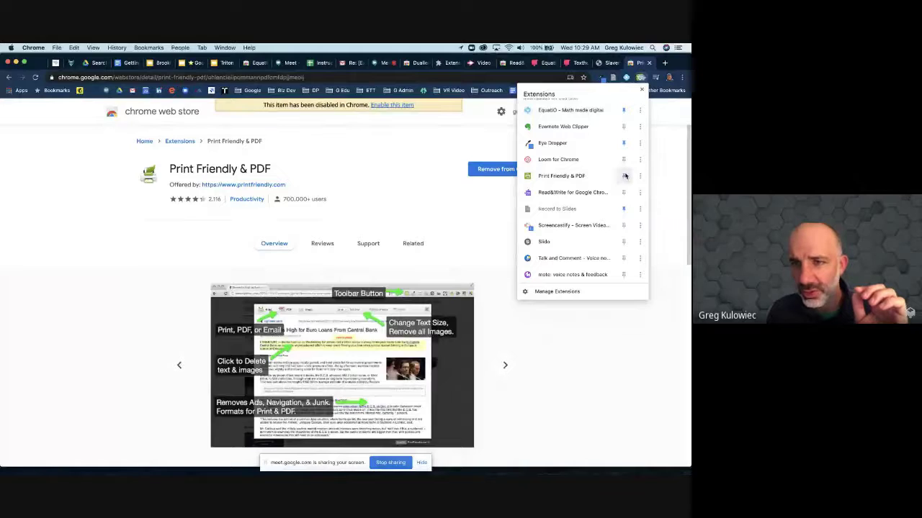
left_click(625, 176)
left_click(635, 82)
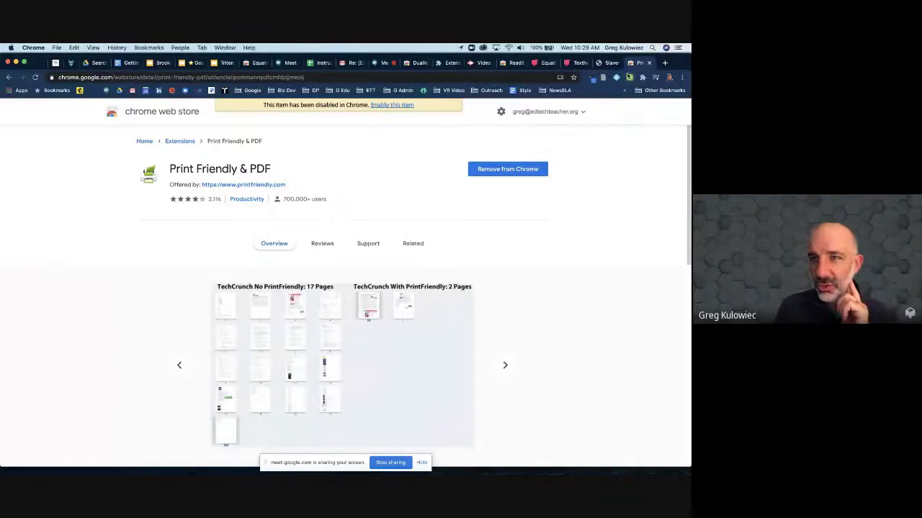
Open the shark article in a Print Friendly preview.
left_click(601, 67)
scroll(437, 255, "up", 5)
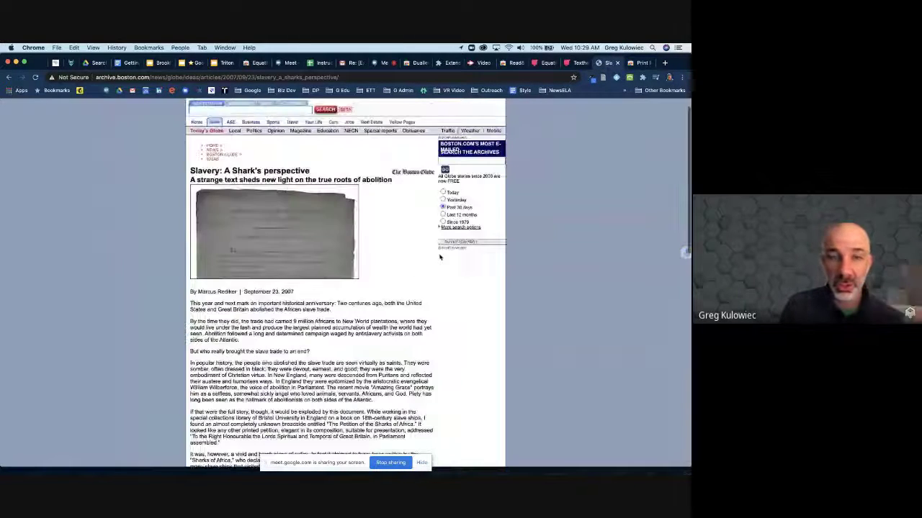
scroll(438, 255, "down", 5)
scroll(437, 255, "up", 5)
scroll(440, 257, "down", 1)
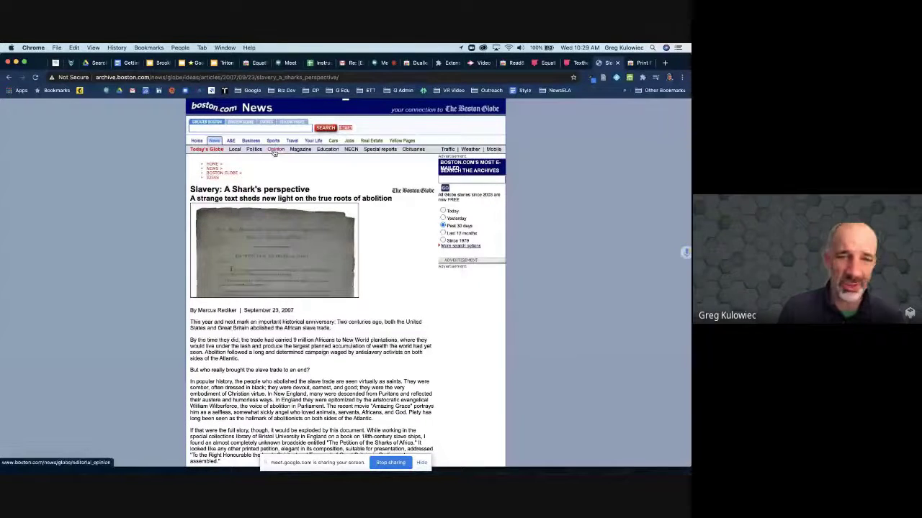
left_click(629, 77)
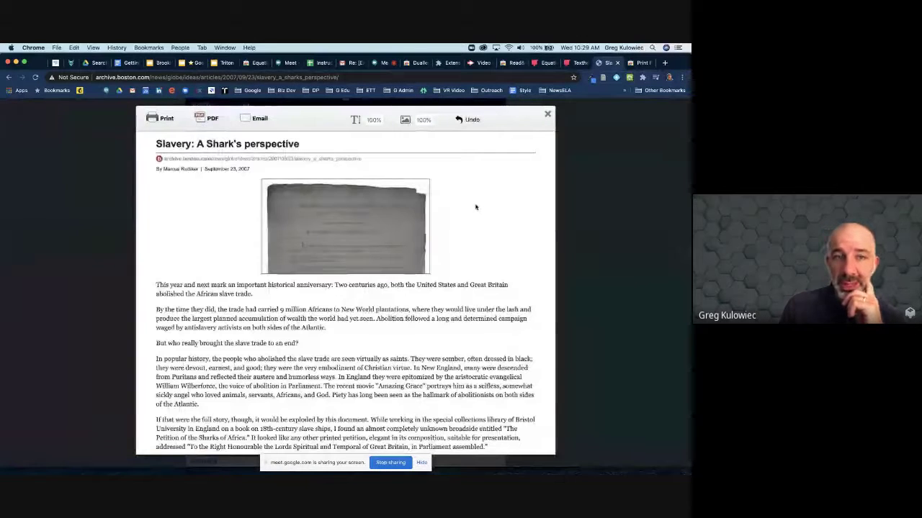
left_click(548, 114)
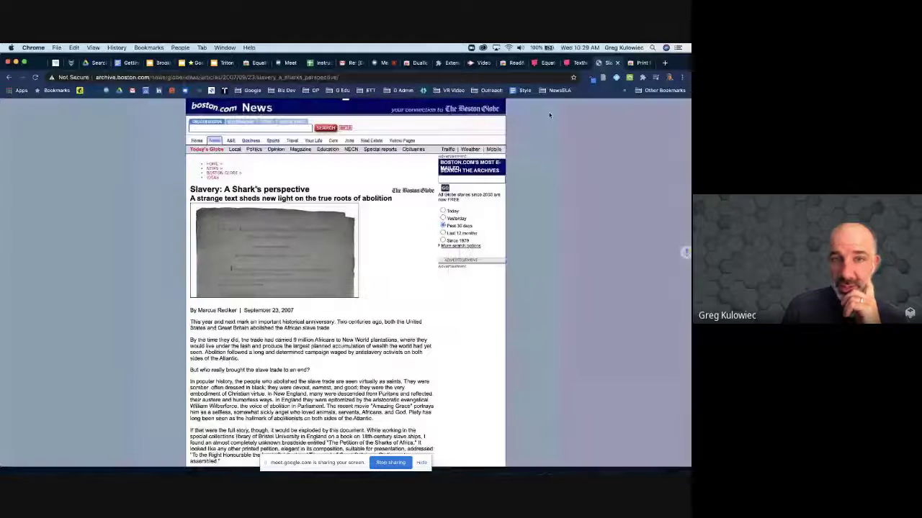
left_click(630, 78)
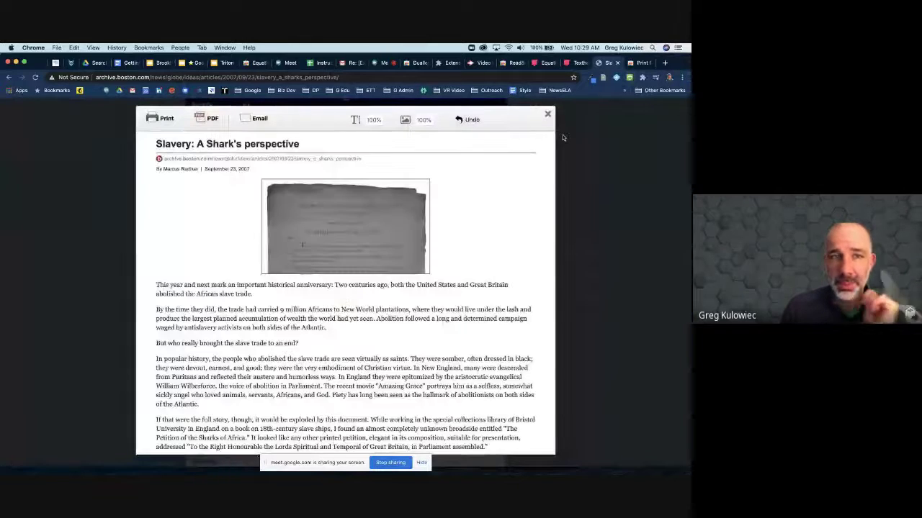
scroll(463, 235, "down", 15)
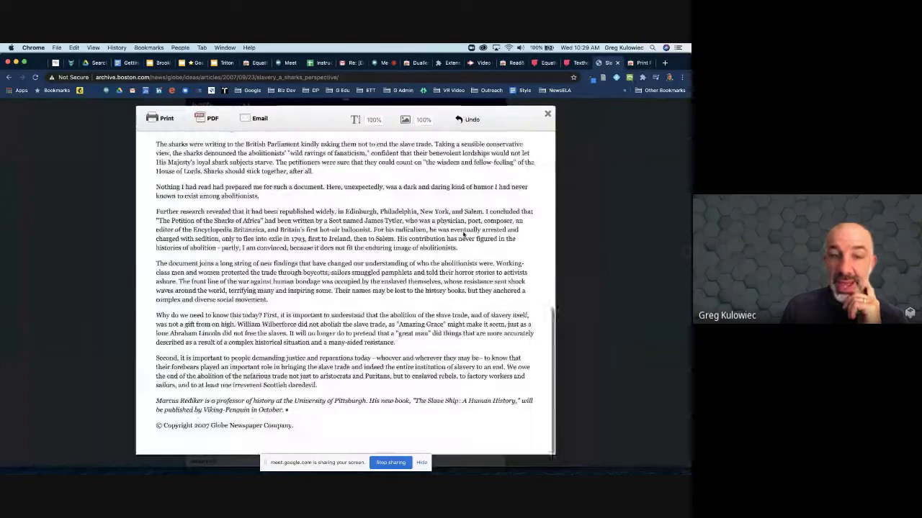
scroll(463, 235, "up", 15)
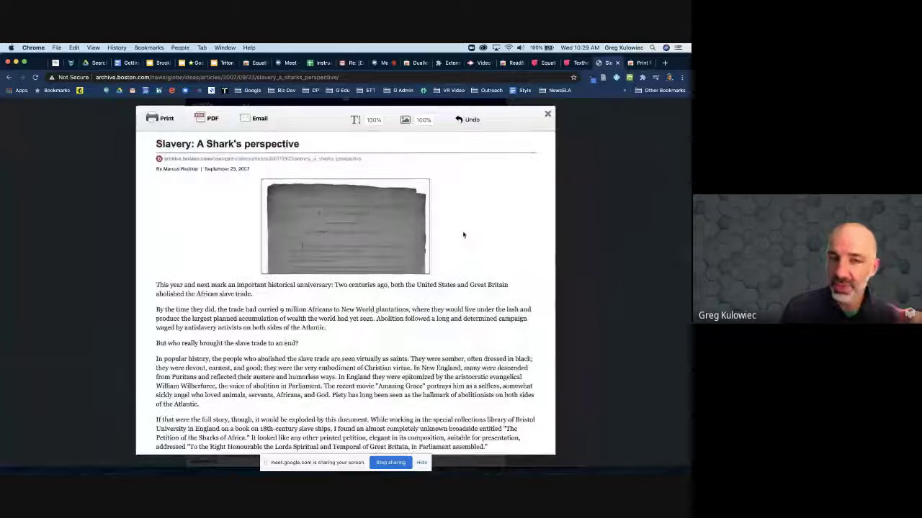
mouse_move(411, 311)
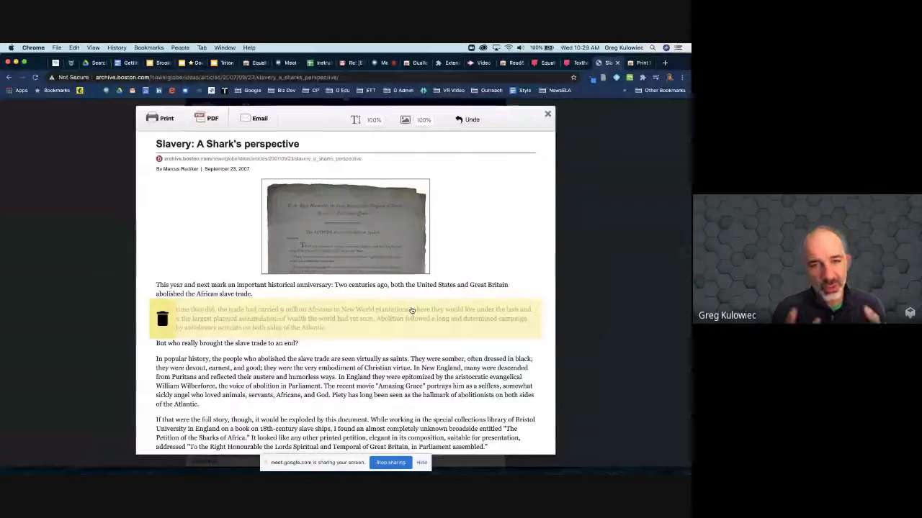
scroll(281, 357, "down", 5)
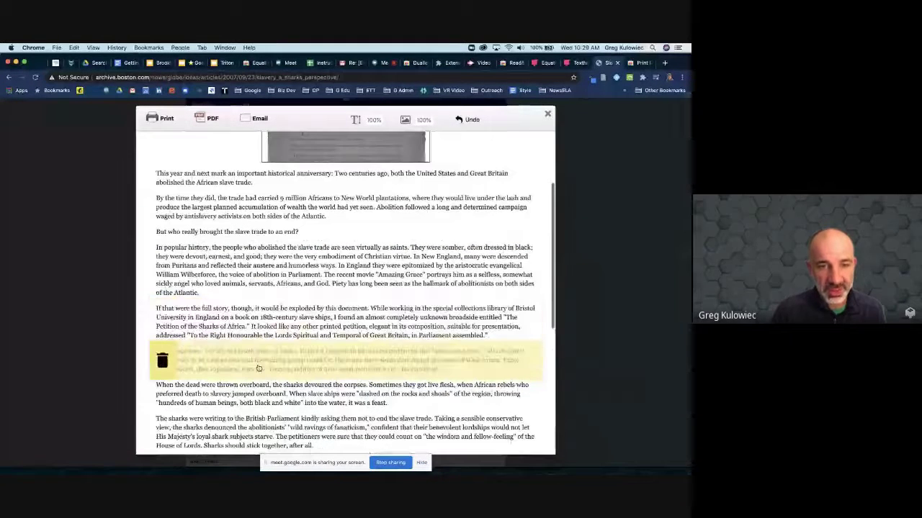
scroll(252, 389, "down", 2)
scroll(257, 253, "up", 5)
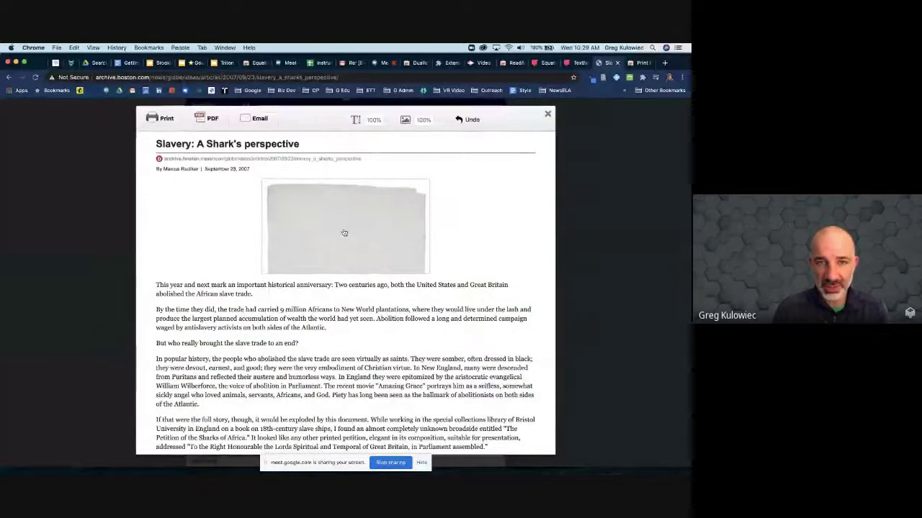
Delete the faded image and two paragraphs, then download the cleaned article as a PDF.
left_click(344, 233)
scroll(288, 273, "down", 10)
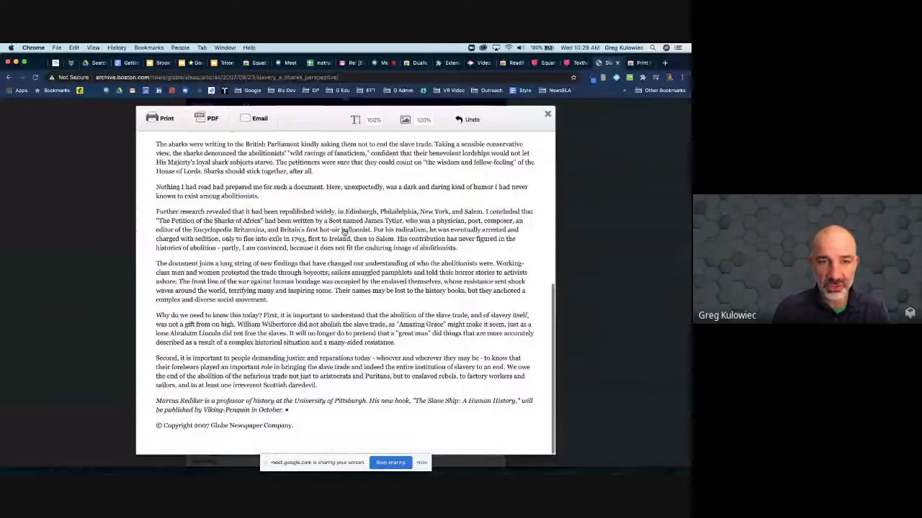
left_click(221, 289)
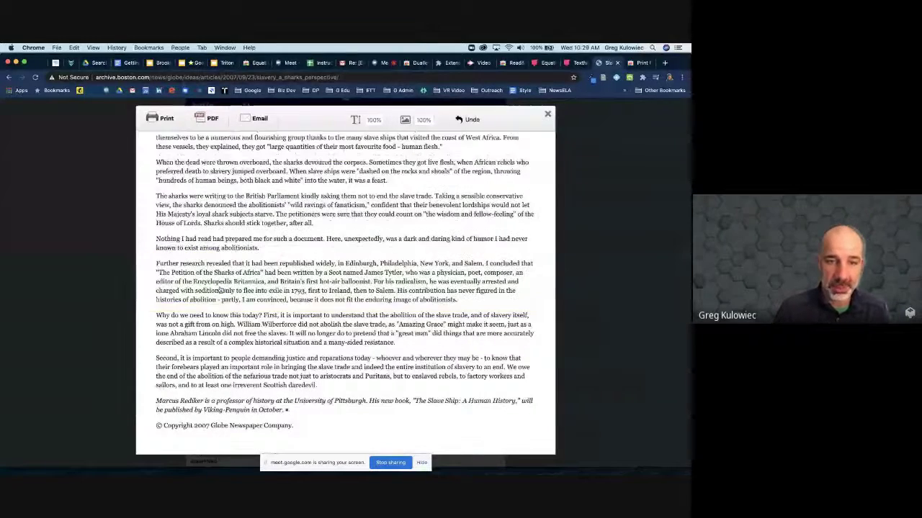
scroll(220, 289, "up", 3)
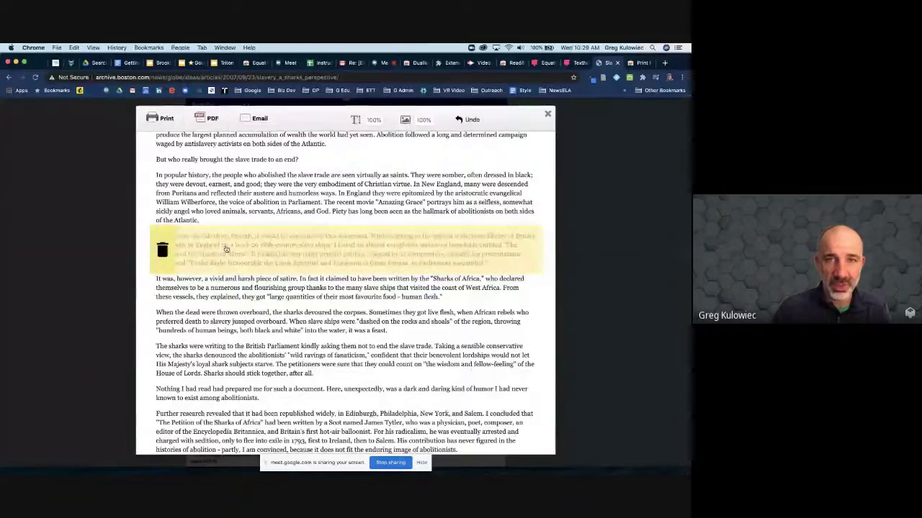
left_click(225, 249)
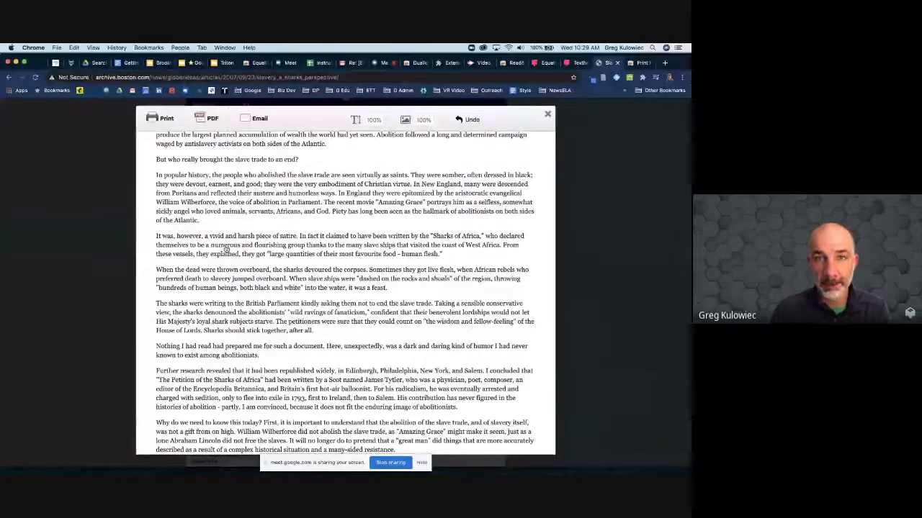
scroll(225, 249, "up", 3)
scroll(226, 249, "down", 5)
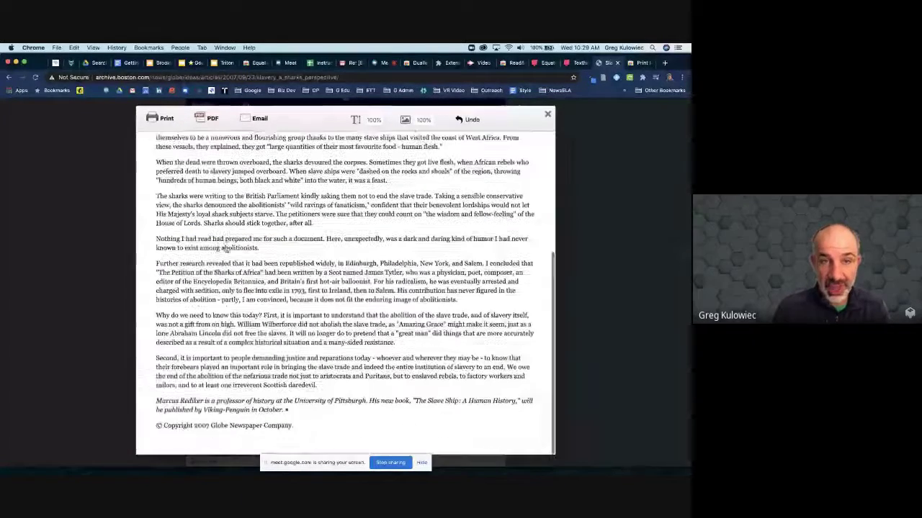
scroll(225, 249, "up", 5)
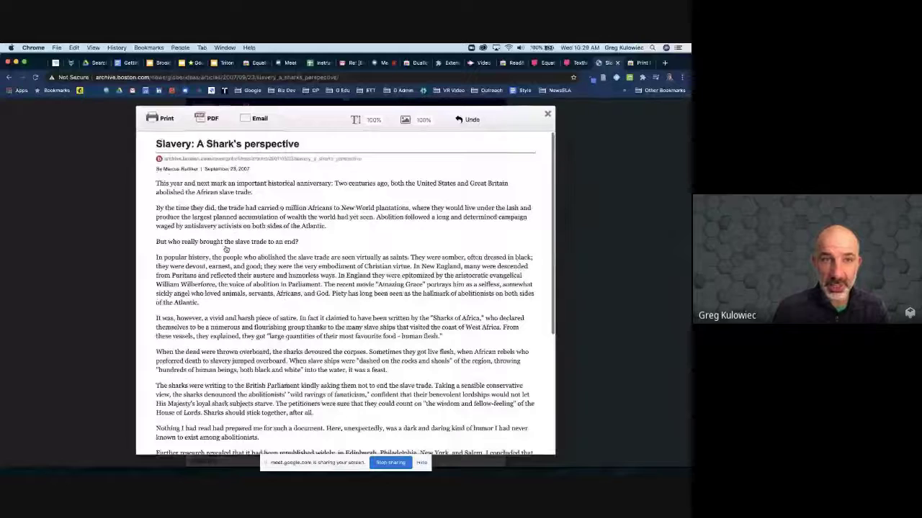
left_click(205, 120)
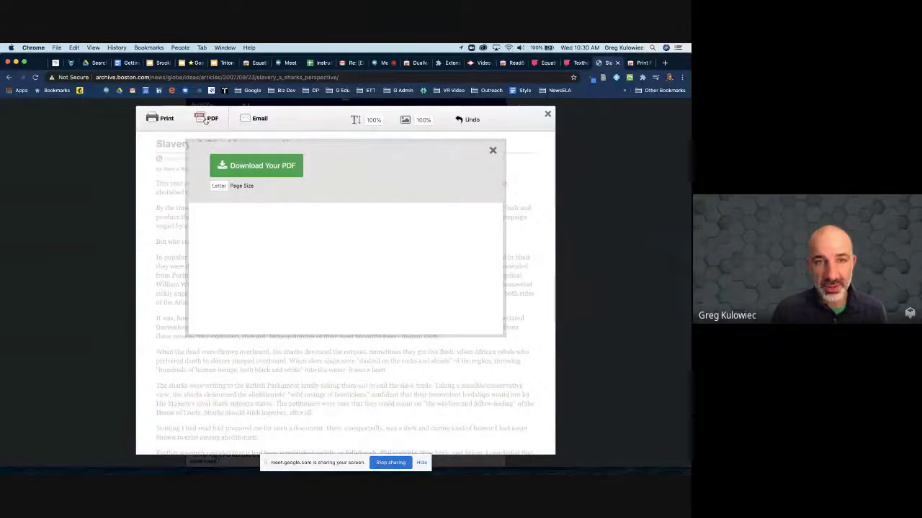
left_click(256, 167)
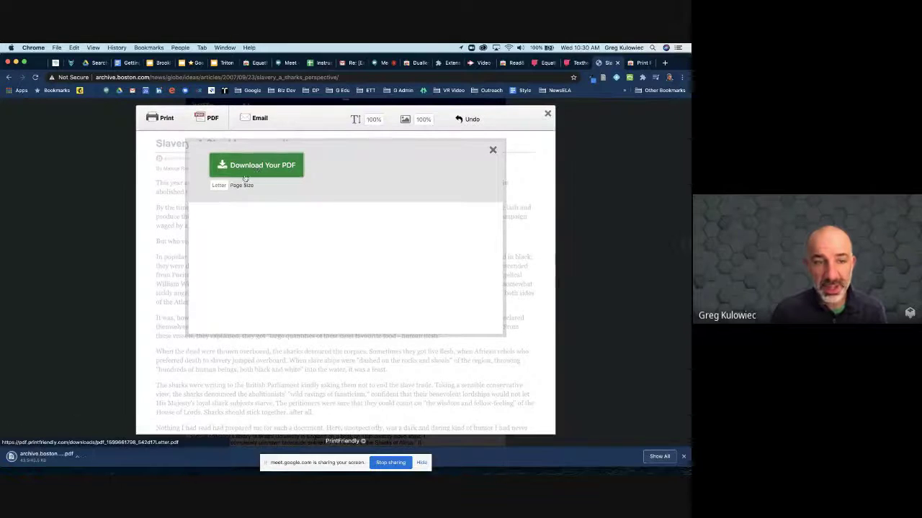
View the downloaded shark-article PDF, close the Print Friendly overlay, and return to the PDF.
left_click(40, 457)
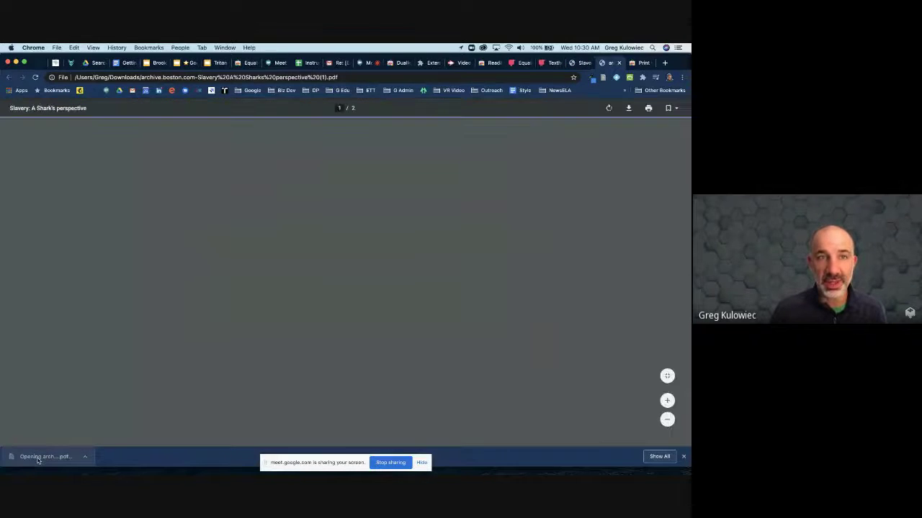
scroll(285, 315, "down", 15)
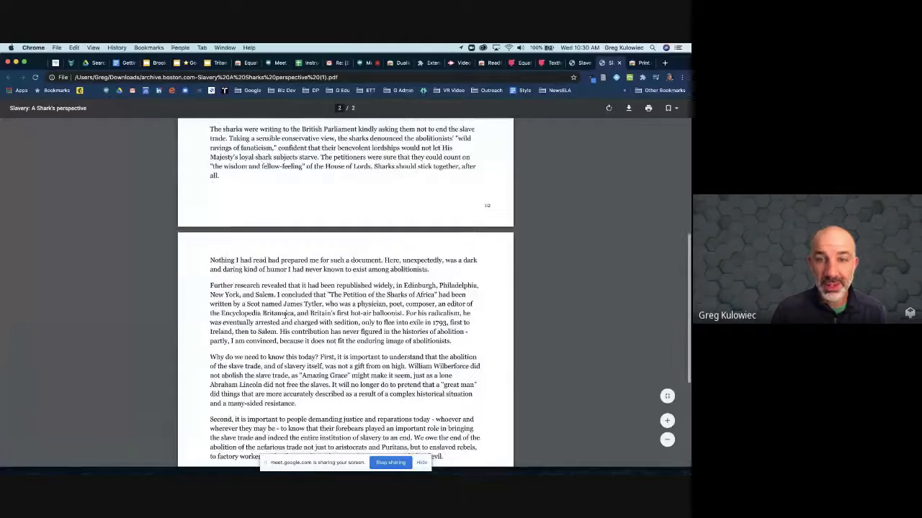
scroll(285, 315, "up", 15)
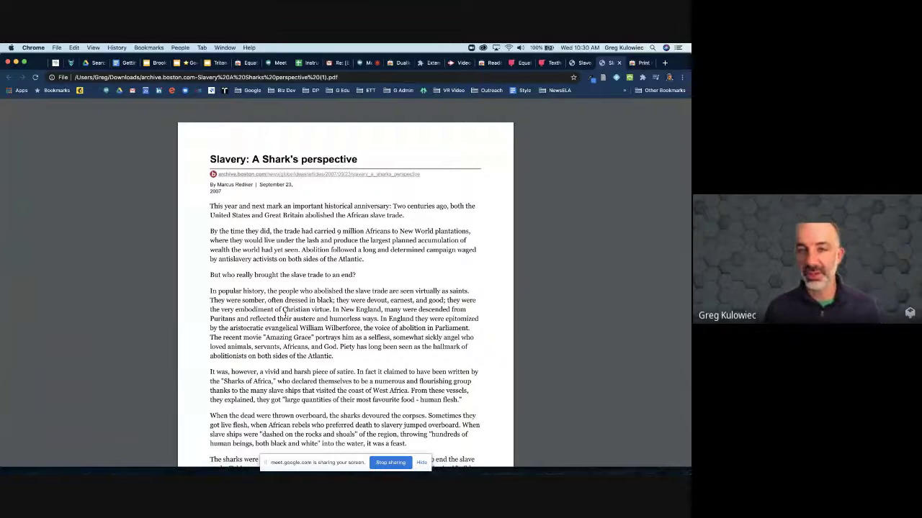
left_click(576, 64)
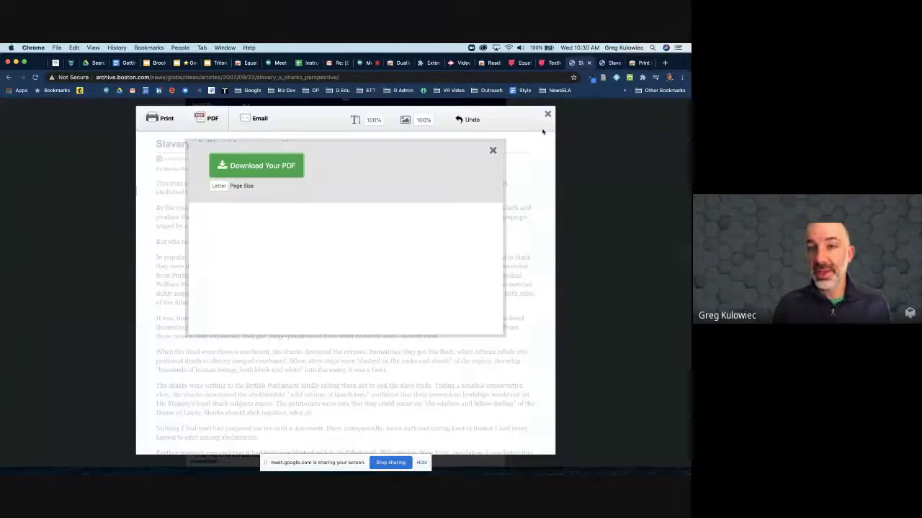
left_click(547, 116)
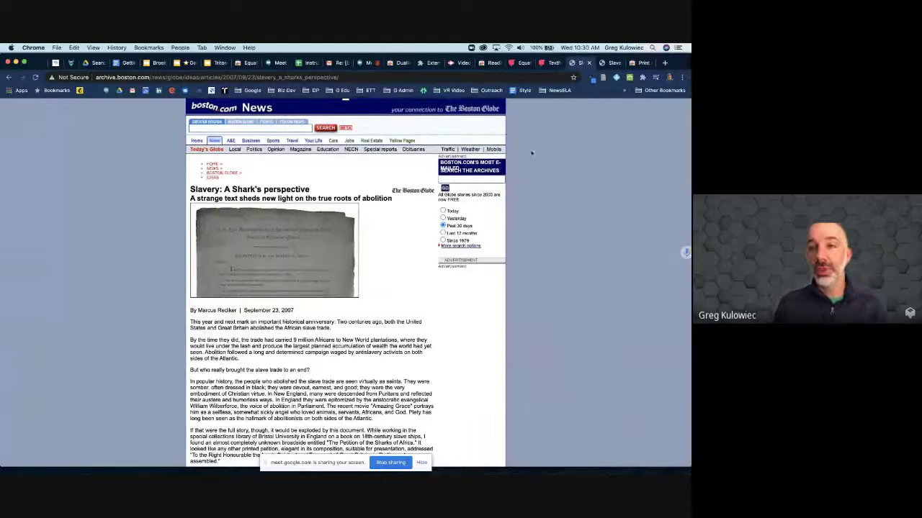
left_click(613, 63)
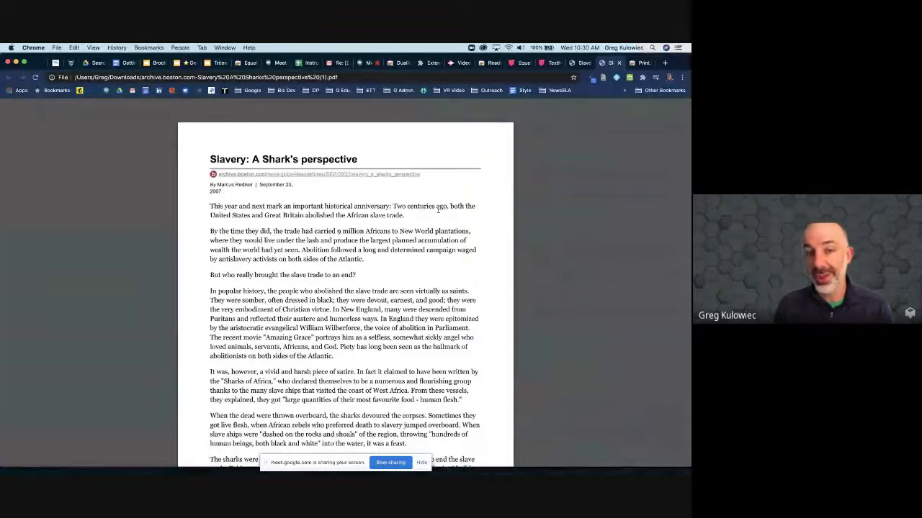
Switch to the Google Meet call tab.
left_click(365, 63)
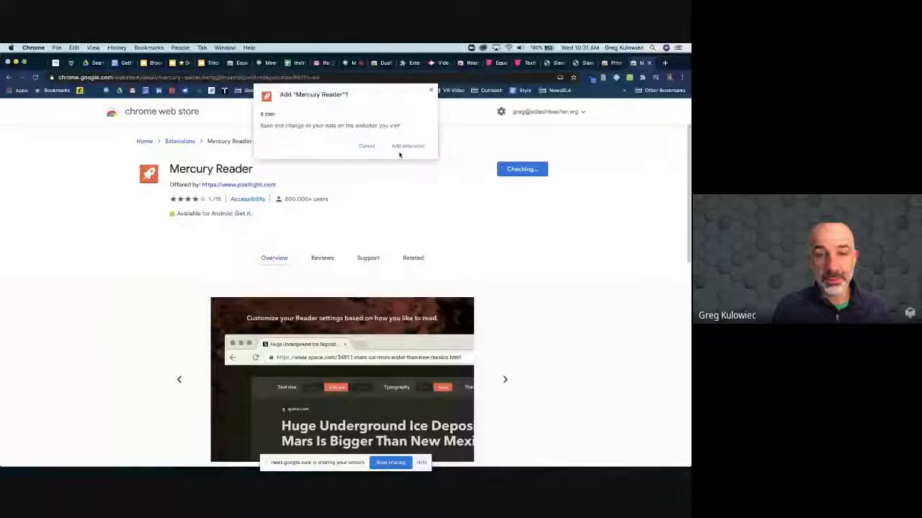
Add Mercury Reader to Chrome and check it in the extensions list.
left_click(401, 146)
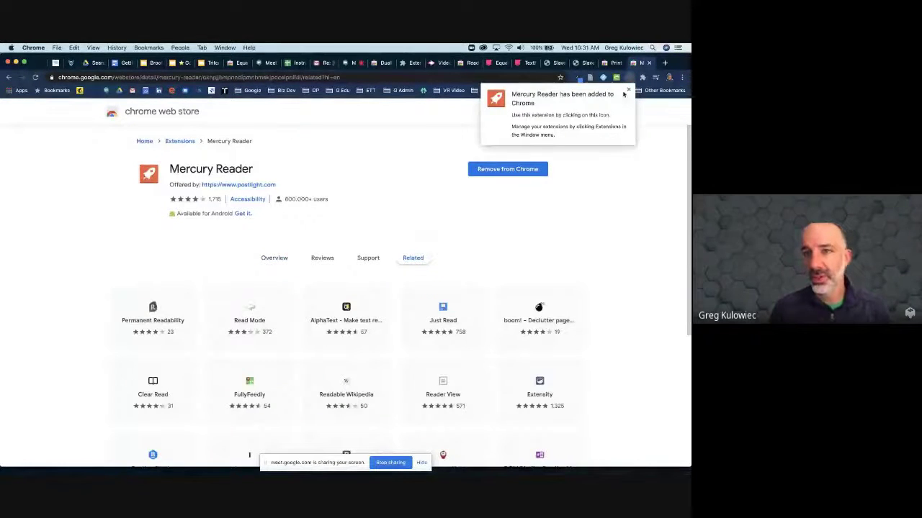
left_click(628, 90)
left_click(642, 77)
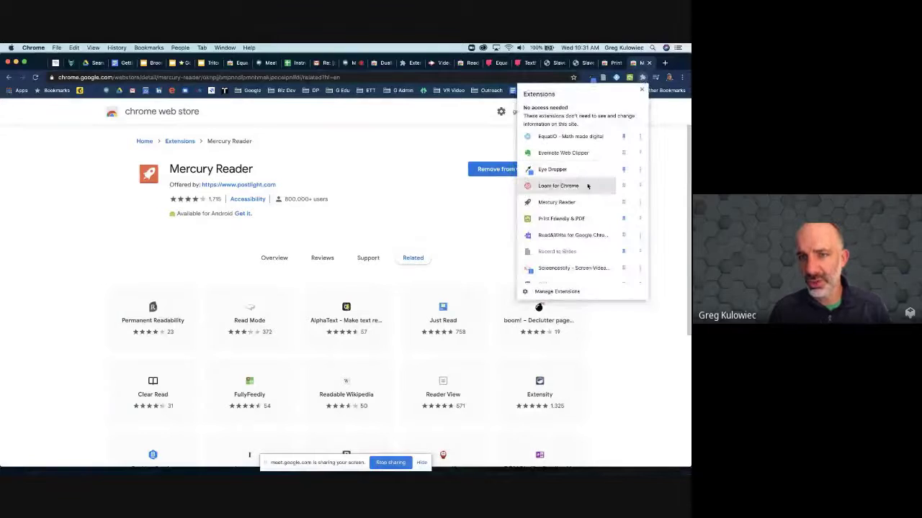
scroll(587, 185, "down", 2)
scroll(586, 185, "up", 2)
scroll(586, 185, "down", 2)
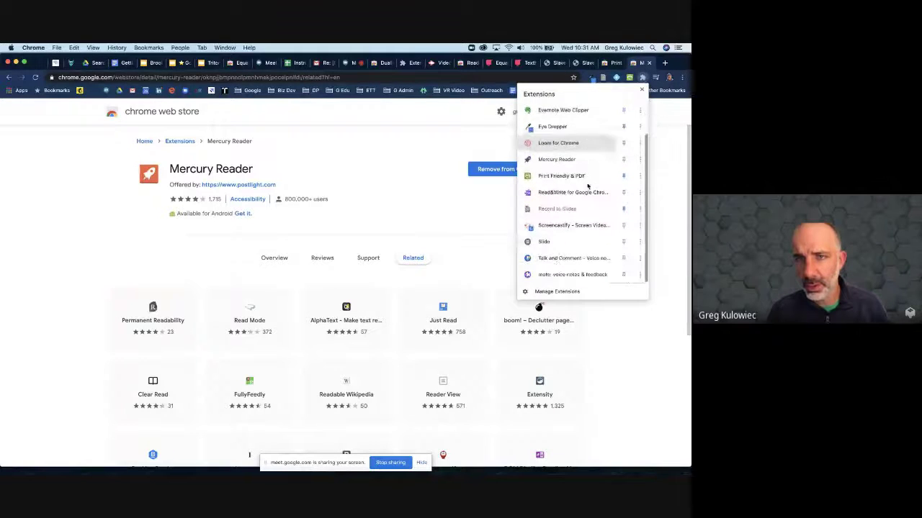
left_click(547, 291)
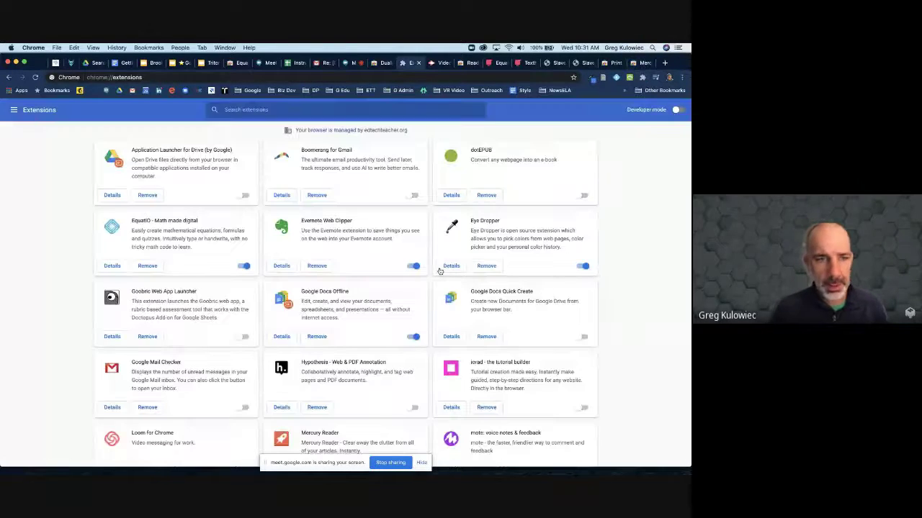
scroll(439, 271, "down", 3)
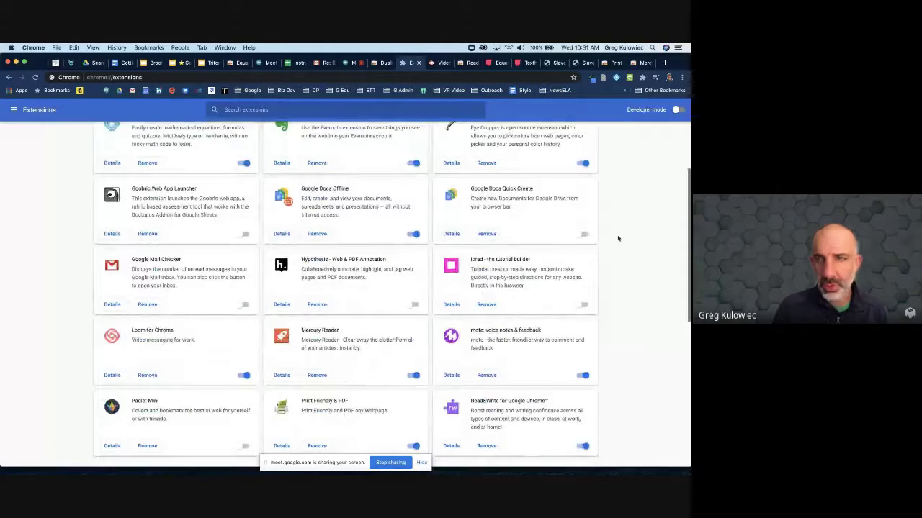
Reload the Boston Globe shark article and turn on Mercury Reader for it.
left_click(576, 65)
left_click(556, 64)
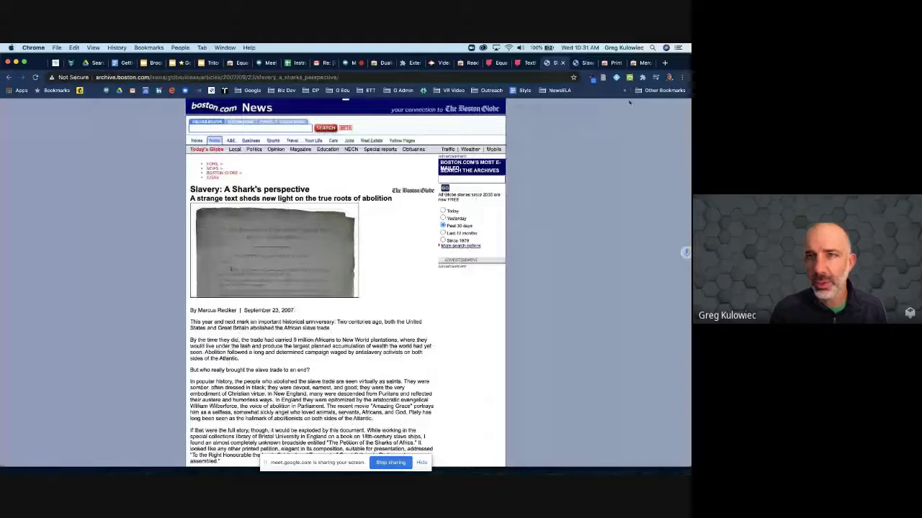
left_click(642, 78)
scroll(594, 164, "down", 3)
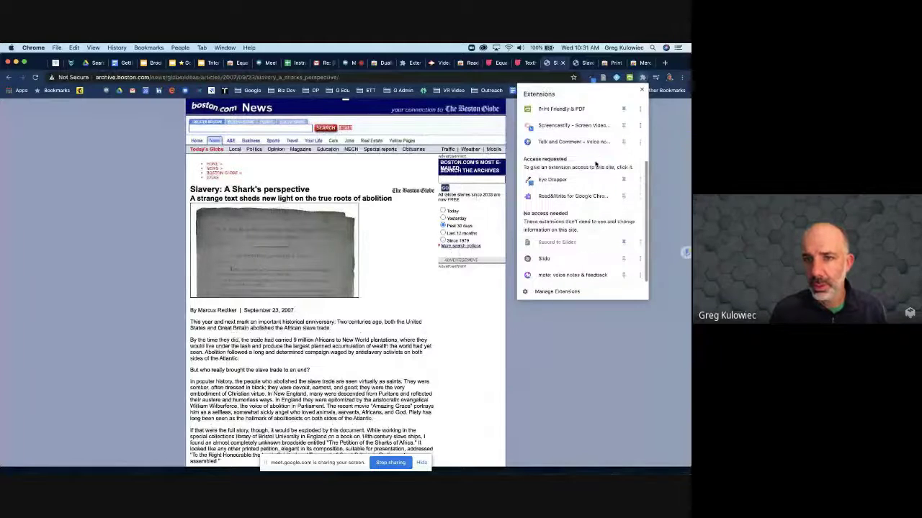
scroll(592, 234, "up", 5)
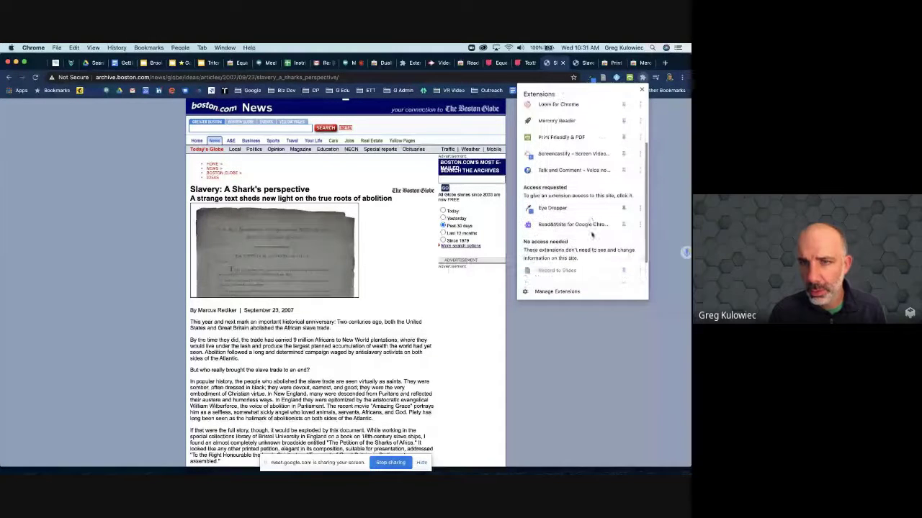
scroll(592, 234, "down", 5)
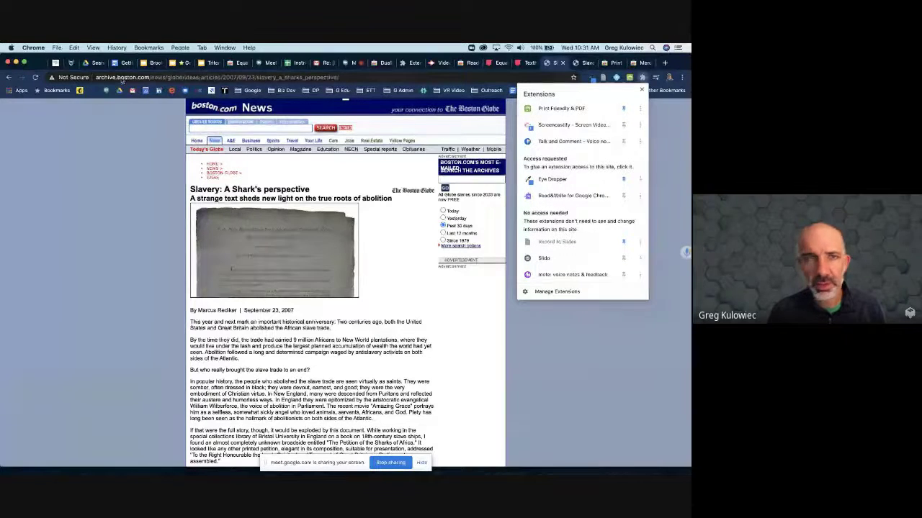
left_click(35, 77)
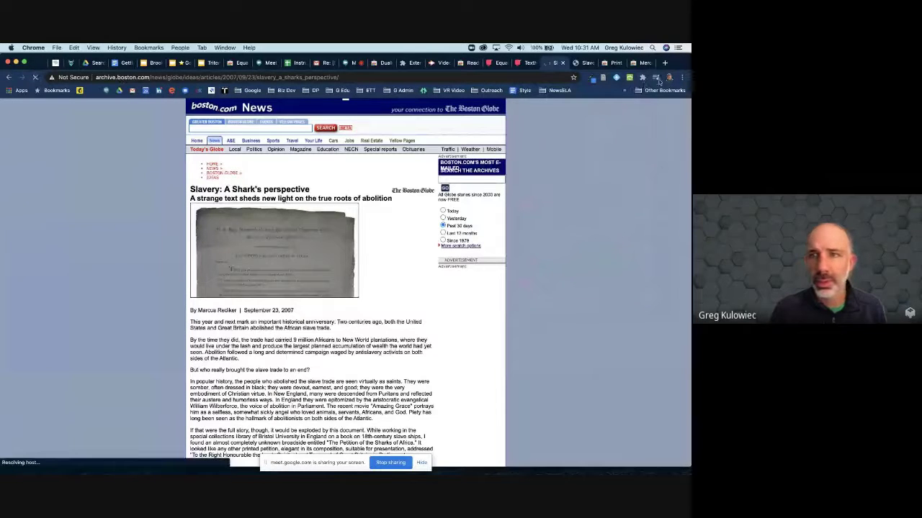
left_click(642, 77)
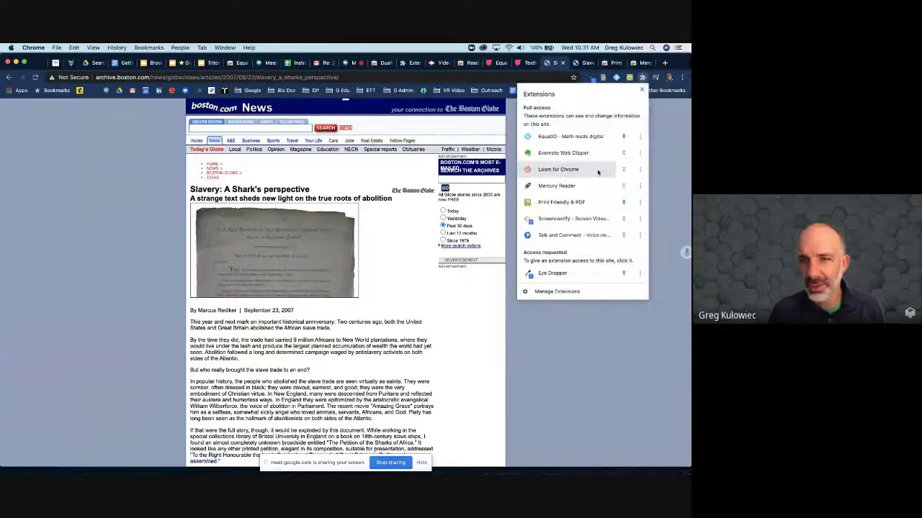
left_click(670, 177)
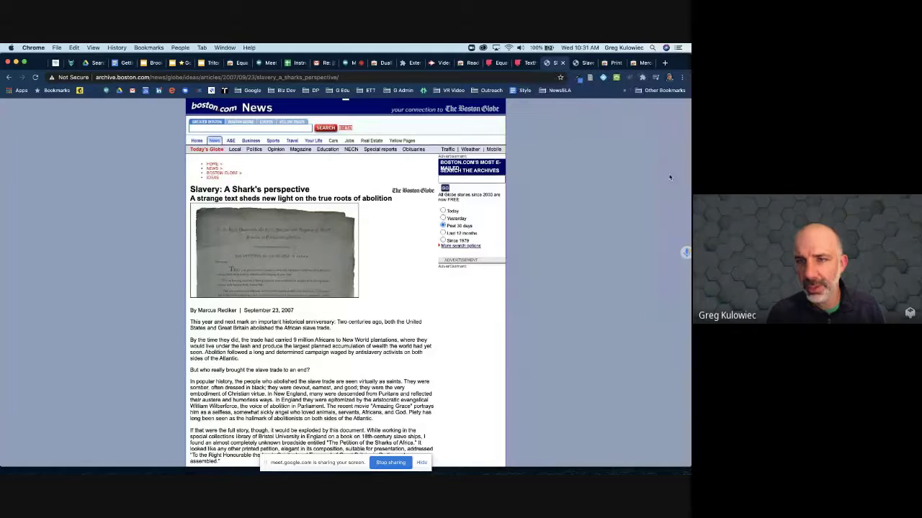
left_click(629, 78)
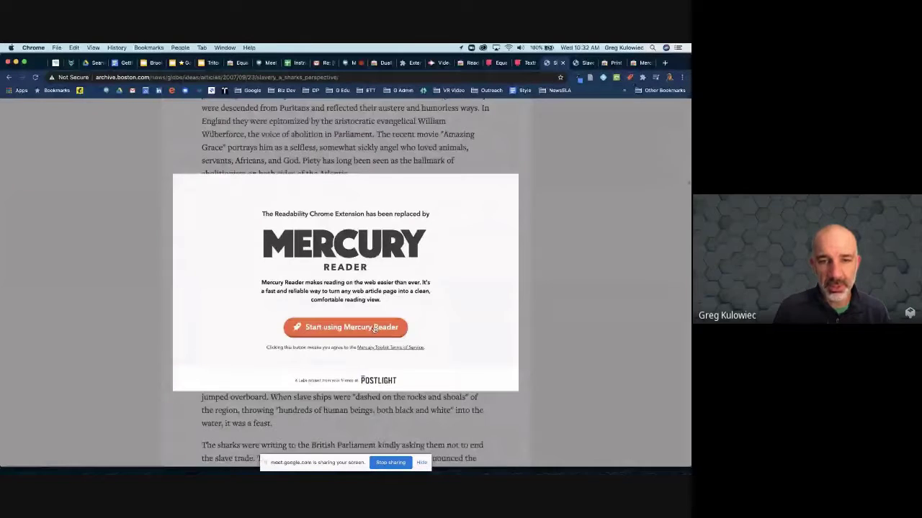
Start using Mercury Reader and show 'Slavery: A Shark's perspective' in clean reader view.
left_click(374, 328)
scroll(348, 272, "up", 5)
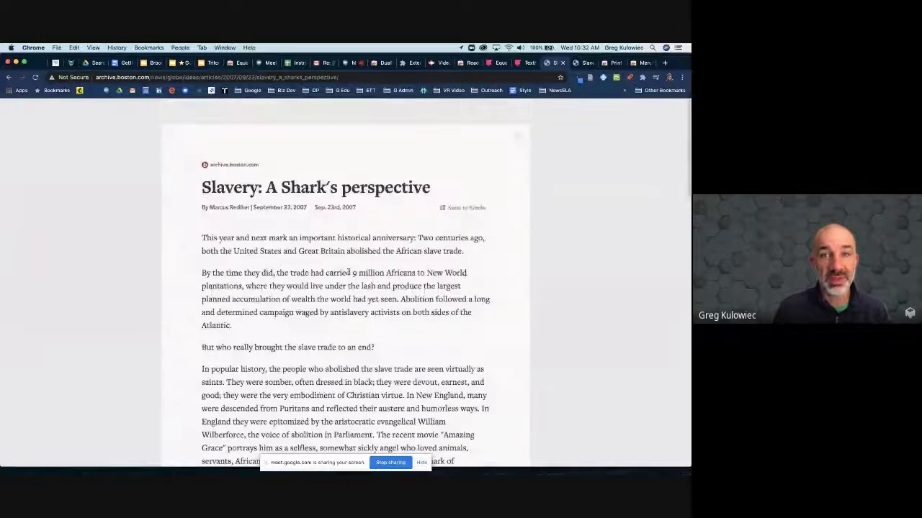
scroll(348, 271, "down", 15)
scroll(349, 272, "up", 13)
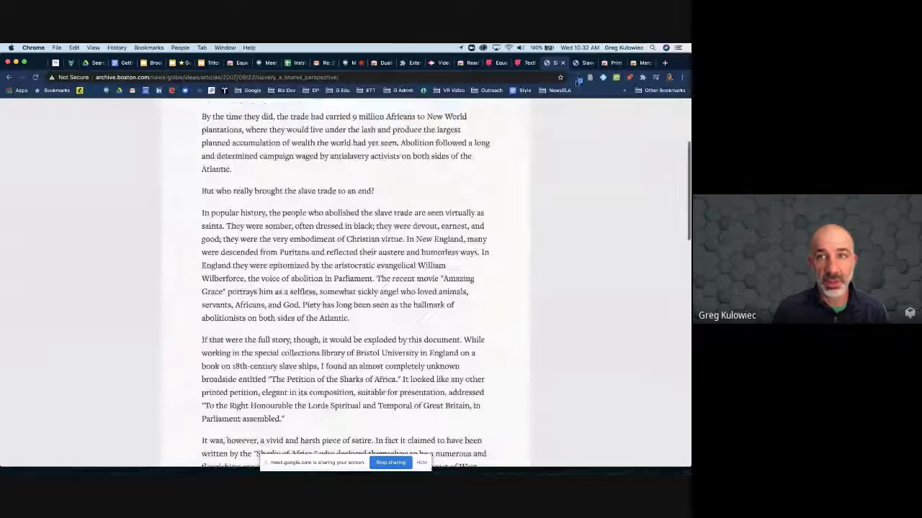
left_click(10, 78)
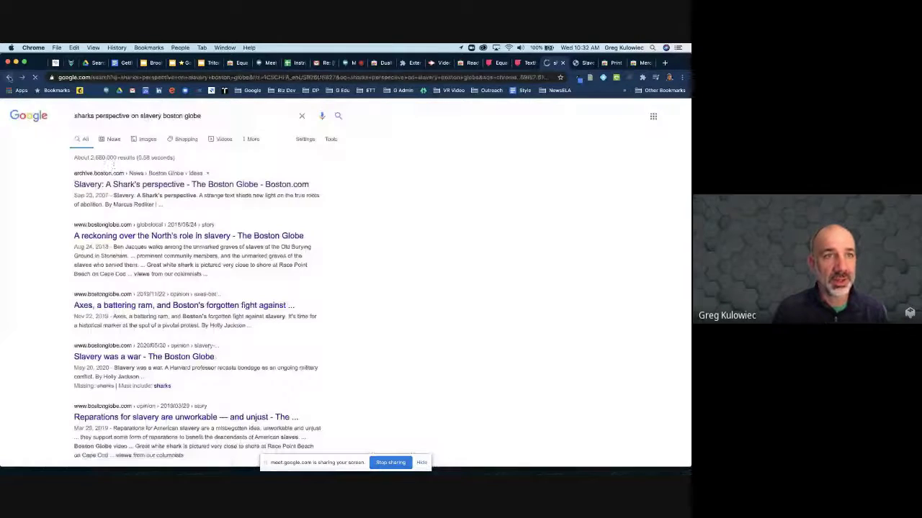
left_click(153, 185)
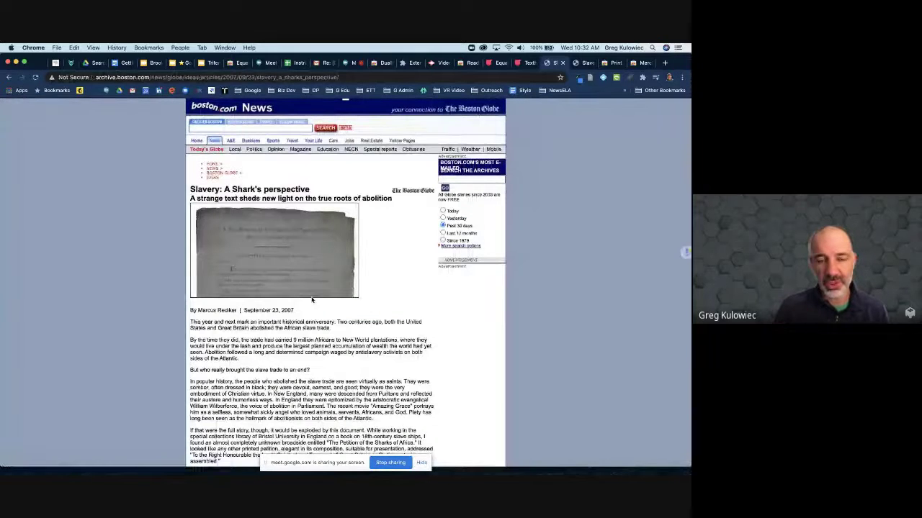
left_click(630, 79)
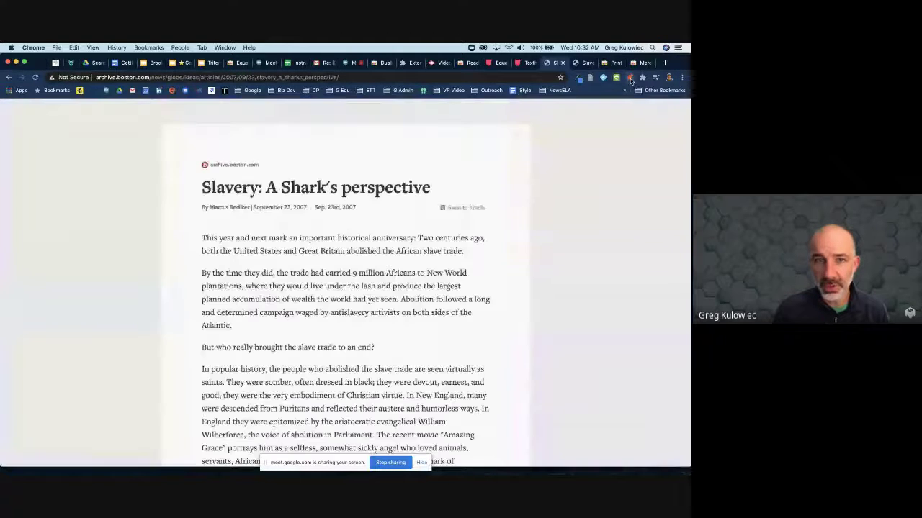
scroll(476, 248, "down", 20)
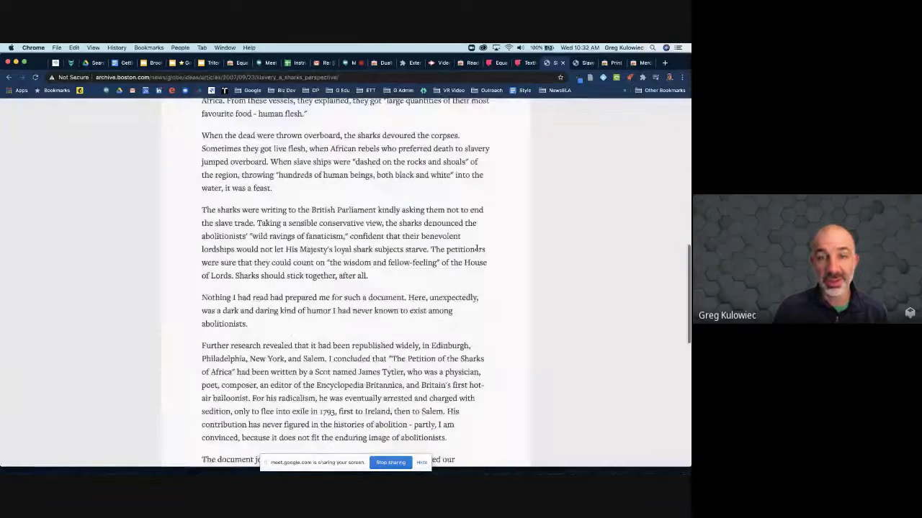
scroll(475, 249, "up", 20)
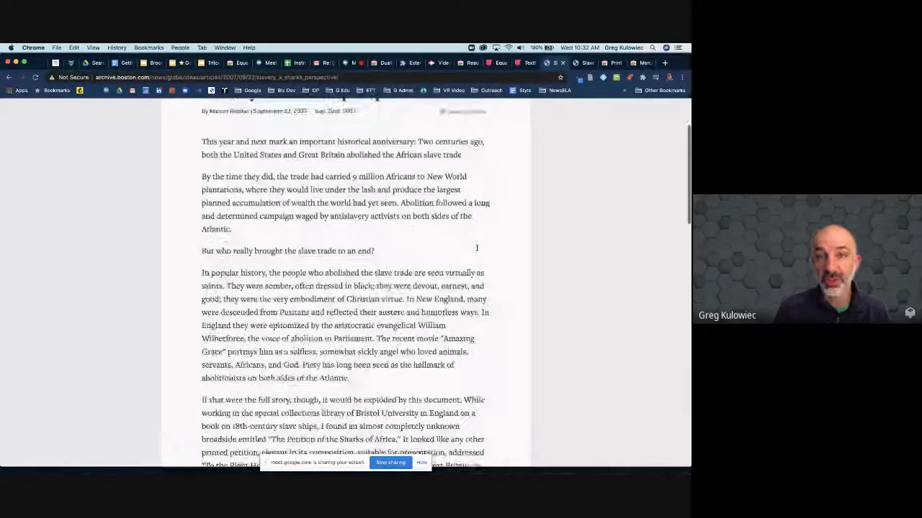
Try Large text, Sans font and Dark theme, then restore Medium, Serif and Light.
left_click(519, 137)
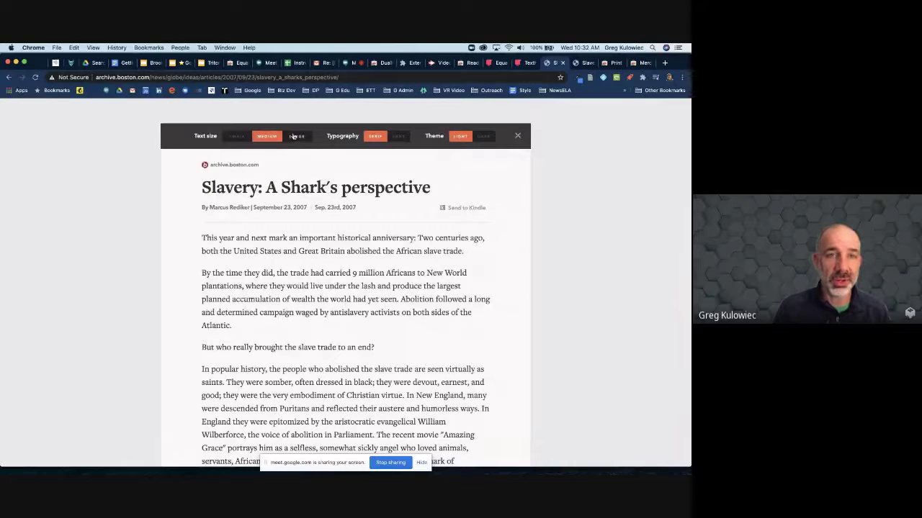
left_click(295, 136)
left_click(398, 136)
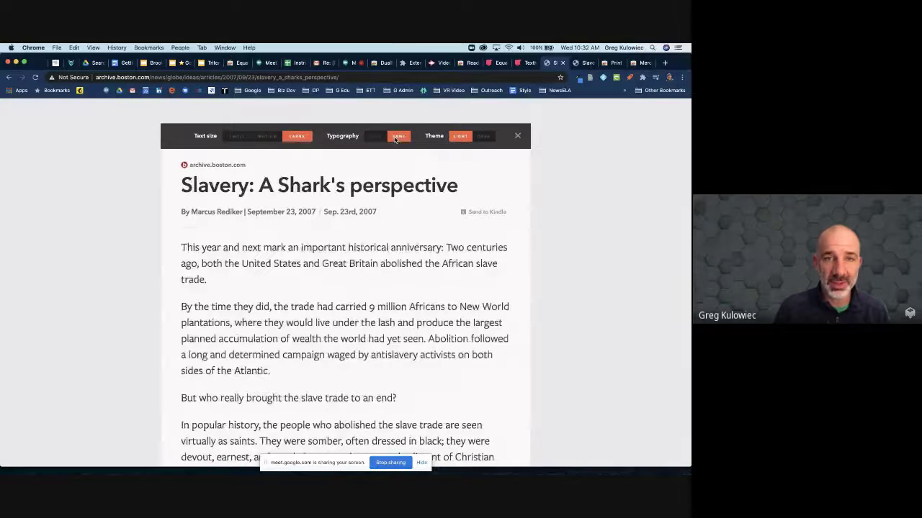
left_click(483, 136)
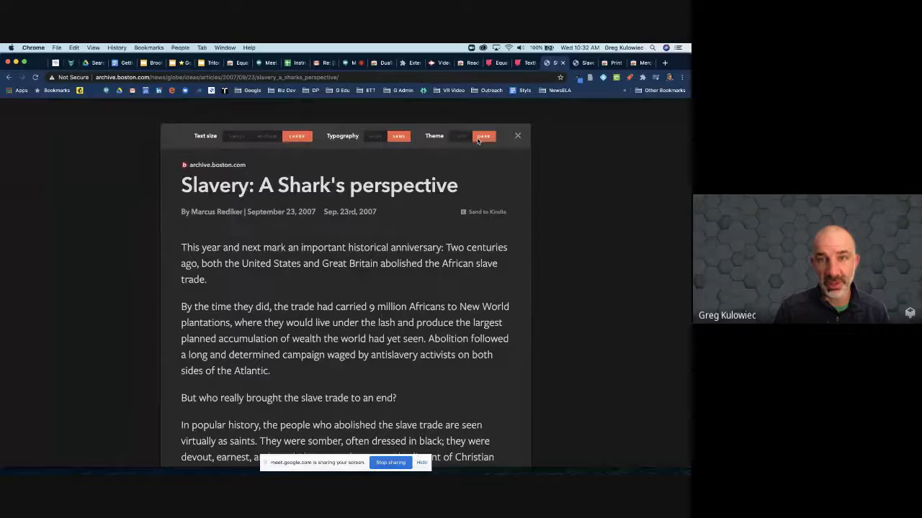
left_click(461, 136)
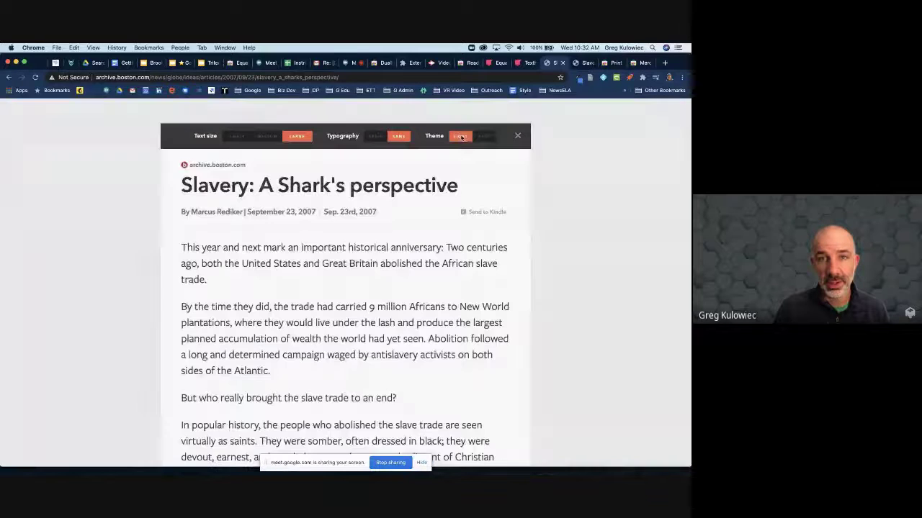
left_click(373, 136)
left_click(267, 136)
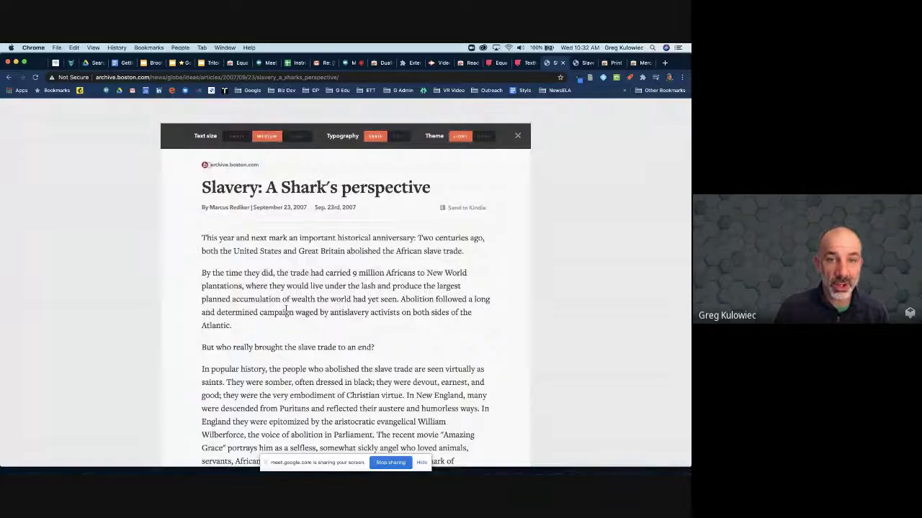
Look up 'This' in the dictionary, toggle reader view off and on, then go to Meet.
left_click_drag(199, 238, 375, 347)
key("ctrl+super+d")
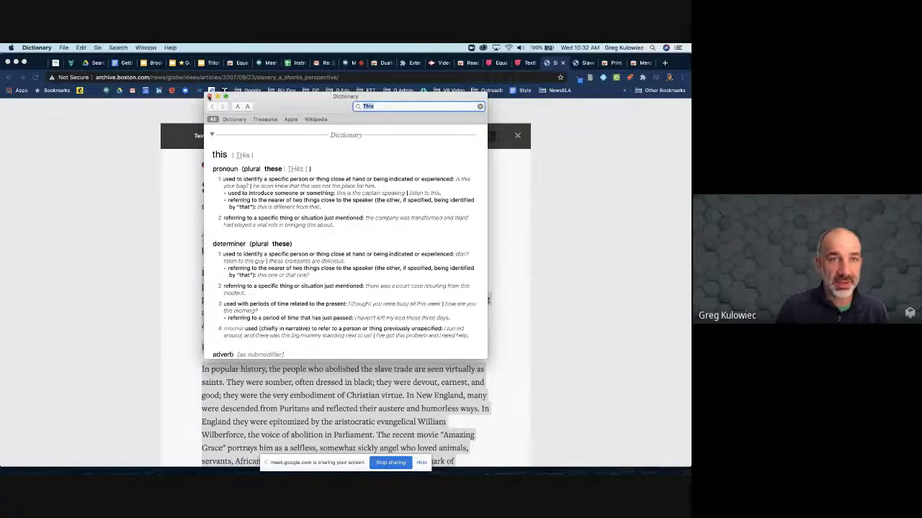
left_click(209, 96)
left_click_drag(195, 238, 231, 325)
left_click(605, 229)
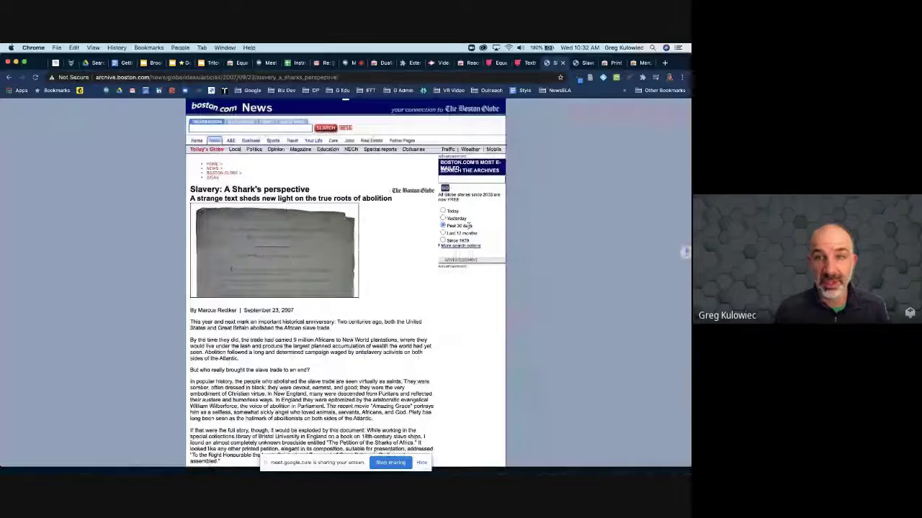
left_click(630, 77)
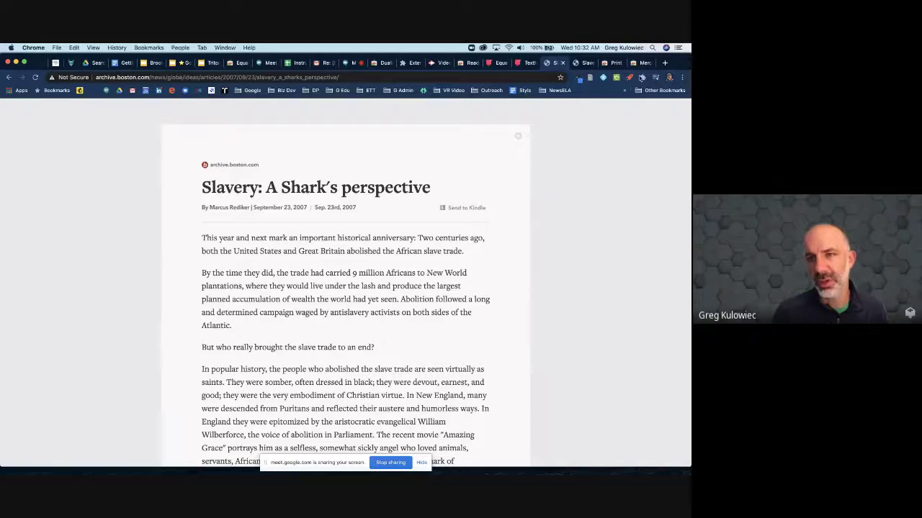
left_click(349, 64)
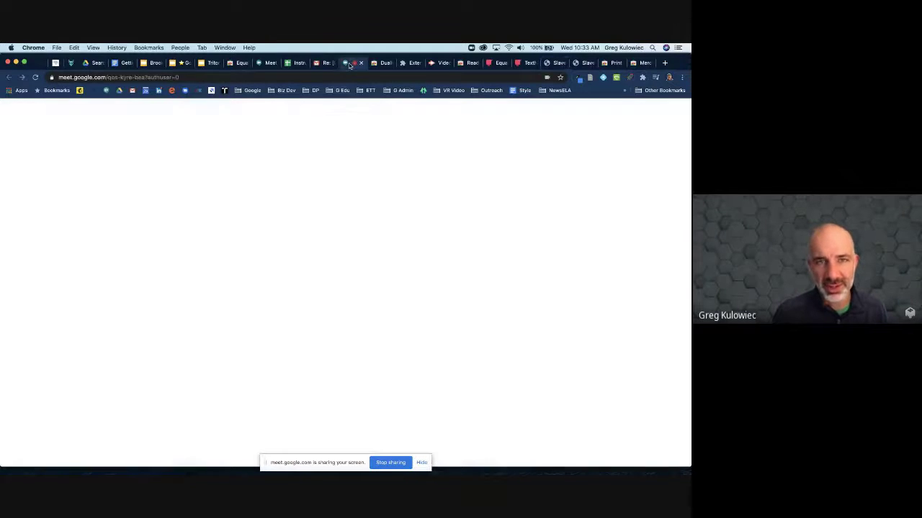